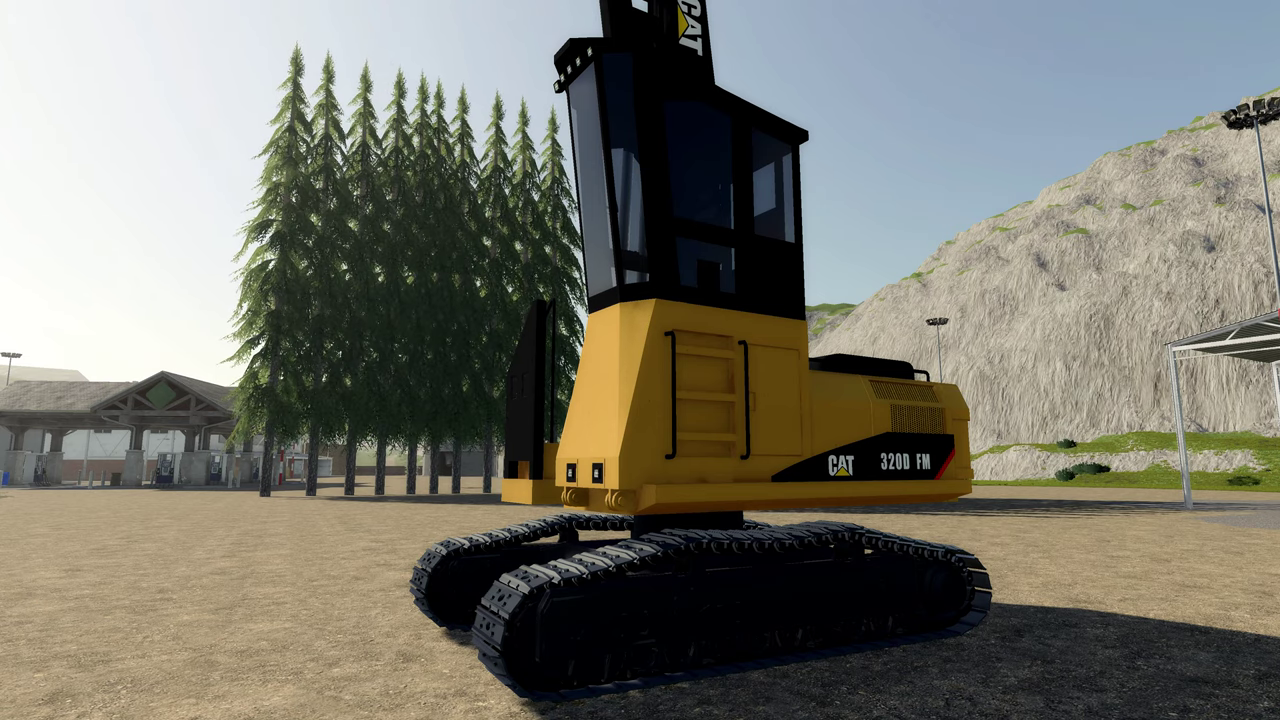
Review the general actions in the keyboard controls list and compare them with the gamepad controls list.
{"action": "key", "text": "Escape"}
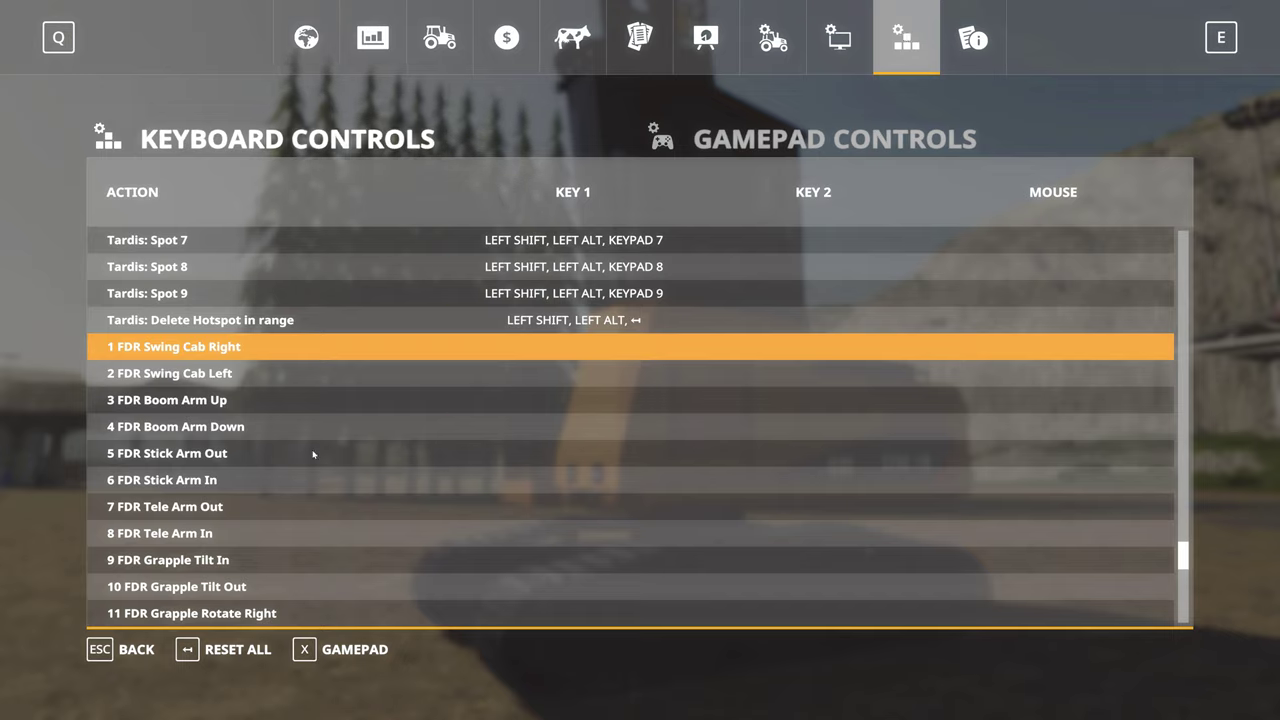
{"action": "scroll", "coordinate": [331, 425], "scroll_direction": "up", "scroll_amount": 10}
{"action": "scroll", "coordinate": [331, 403], "scroll_direction": "up", "scroll_amount": 5}
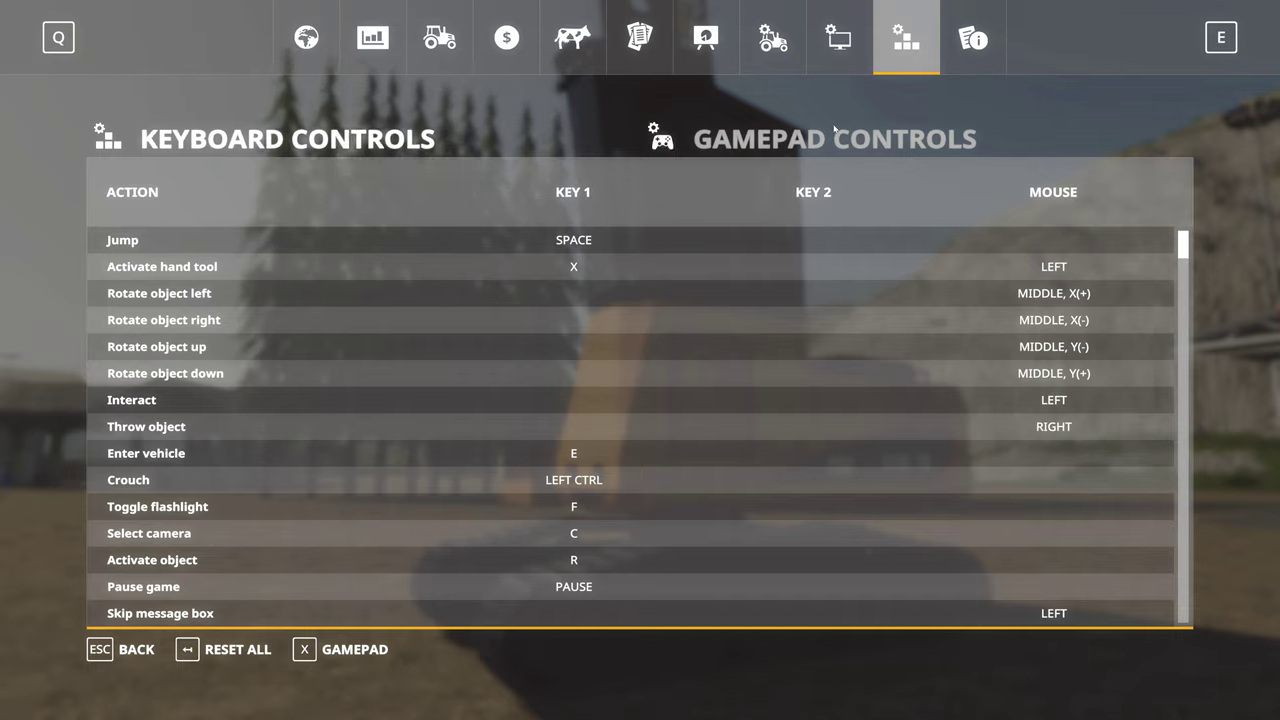
{"action": "left_click", "coordinate": [330, 652]}
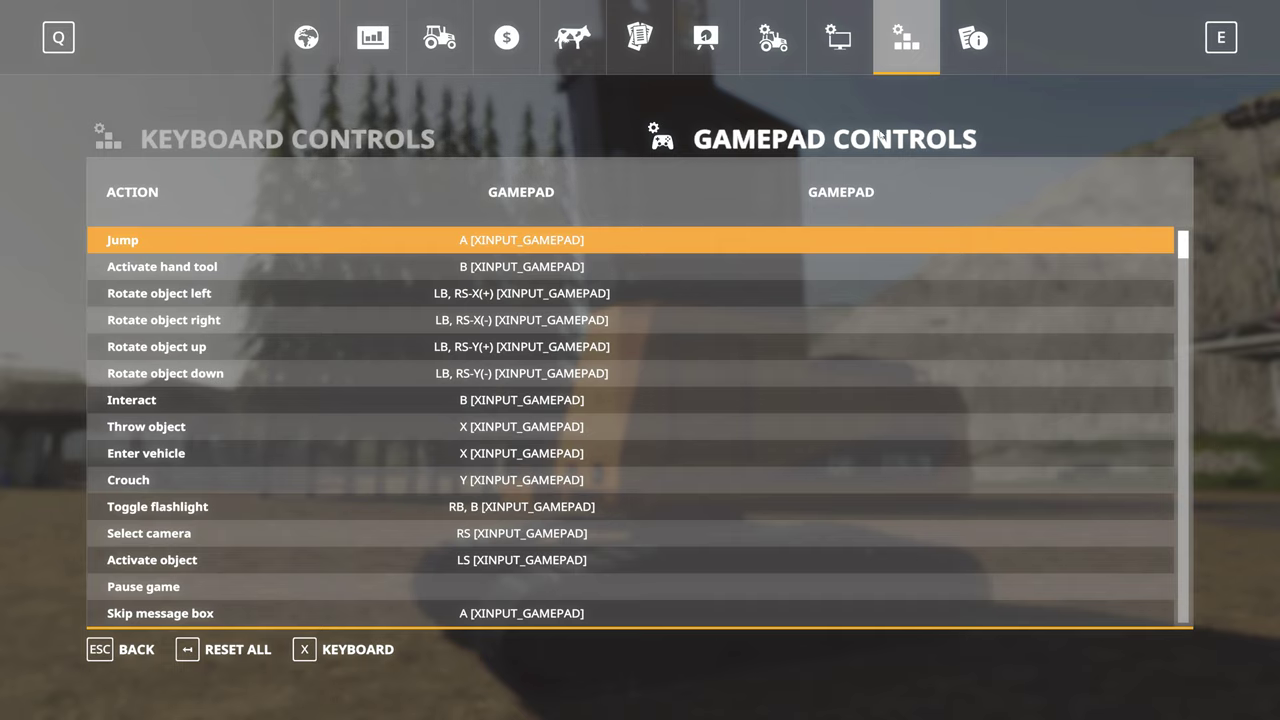
{"action": "left_click", "coordinate": [340, 652]}
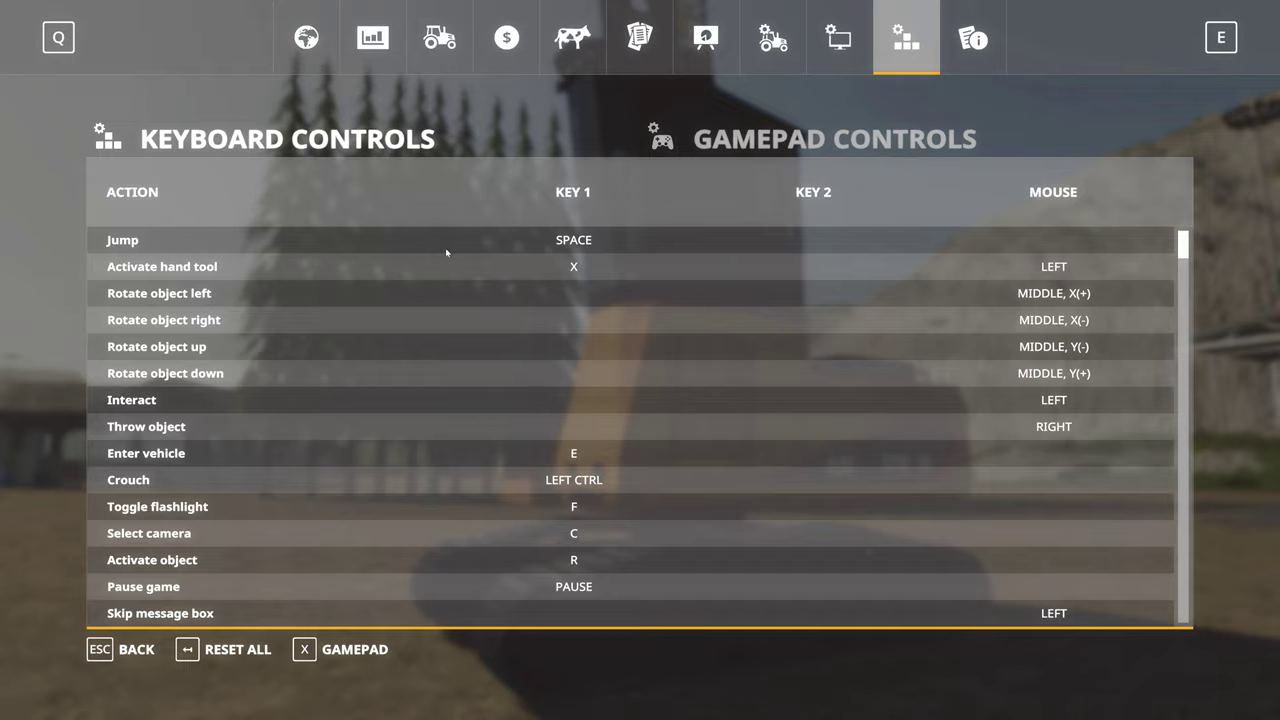
{"action": "scroll", "coordinate": [449, 257], "scroll_direction": "down", "scroll_amount": 5}
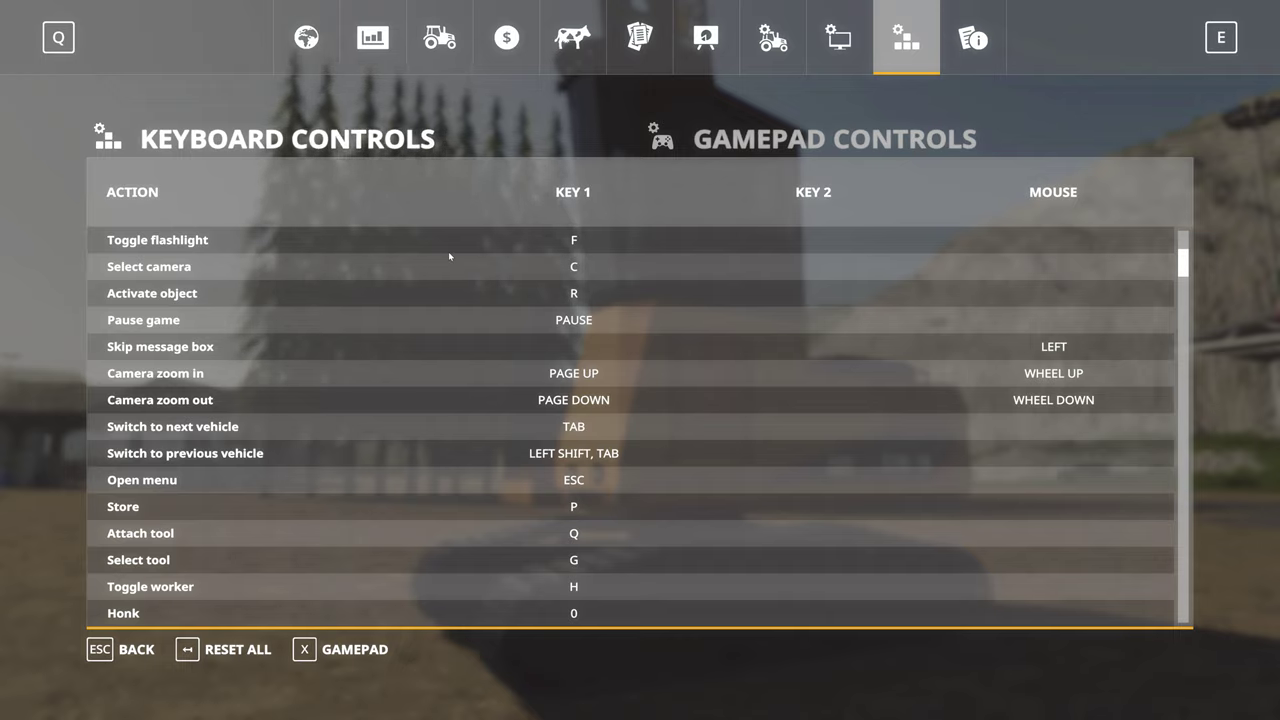
{"action": "scroll", "coordinate": [449, 256], "scroll_direction": "up", "scroll_amount": 5}
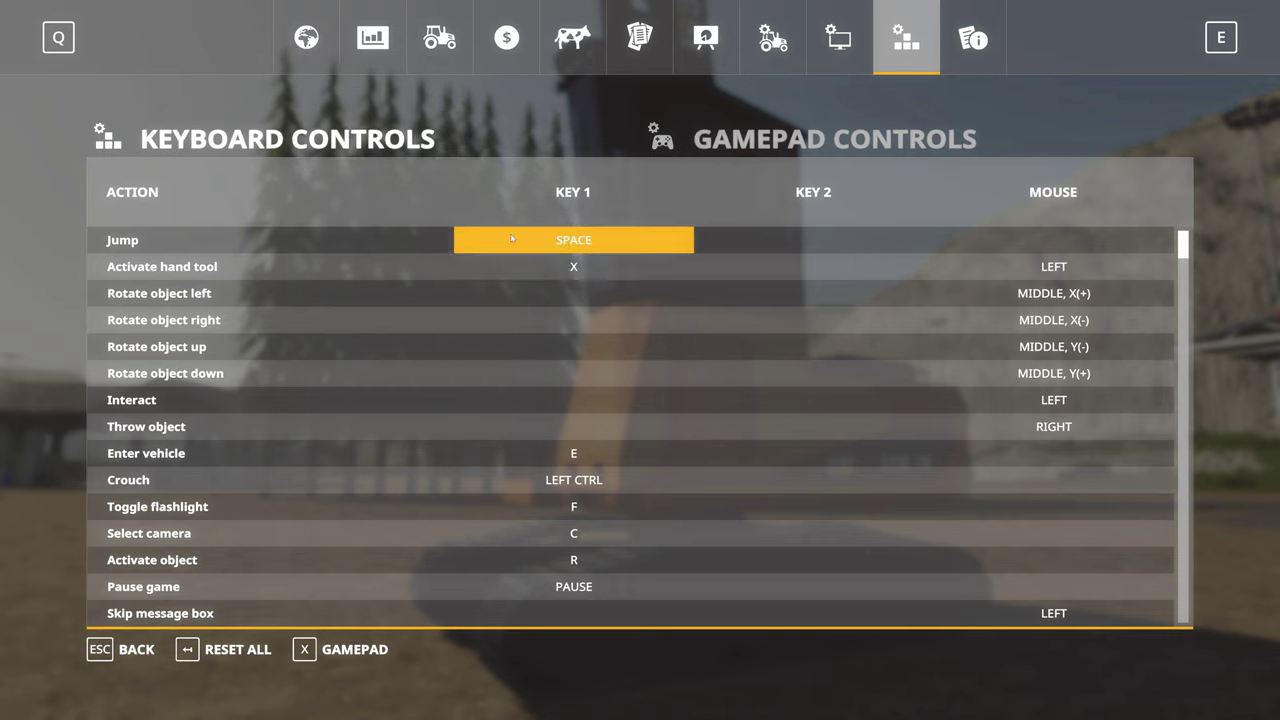
{"action": "scroll", "coordinate": [560, 285], "scroll_direction": "down", "scroll_amount": 3}
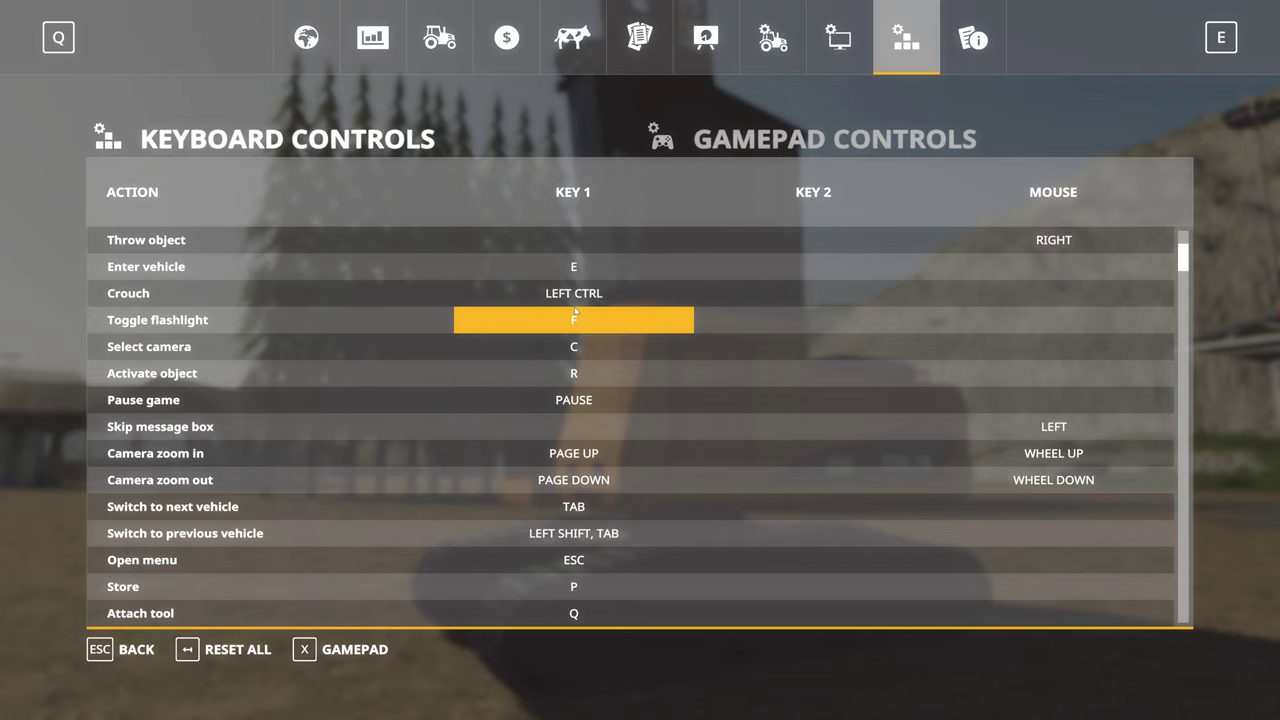
{"action": "scroll", "coordinate": [590, 395], "scroll_direction": "down", "scroll_amount": 3}
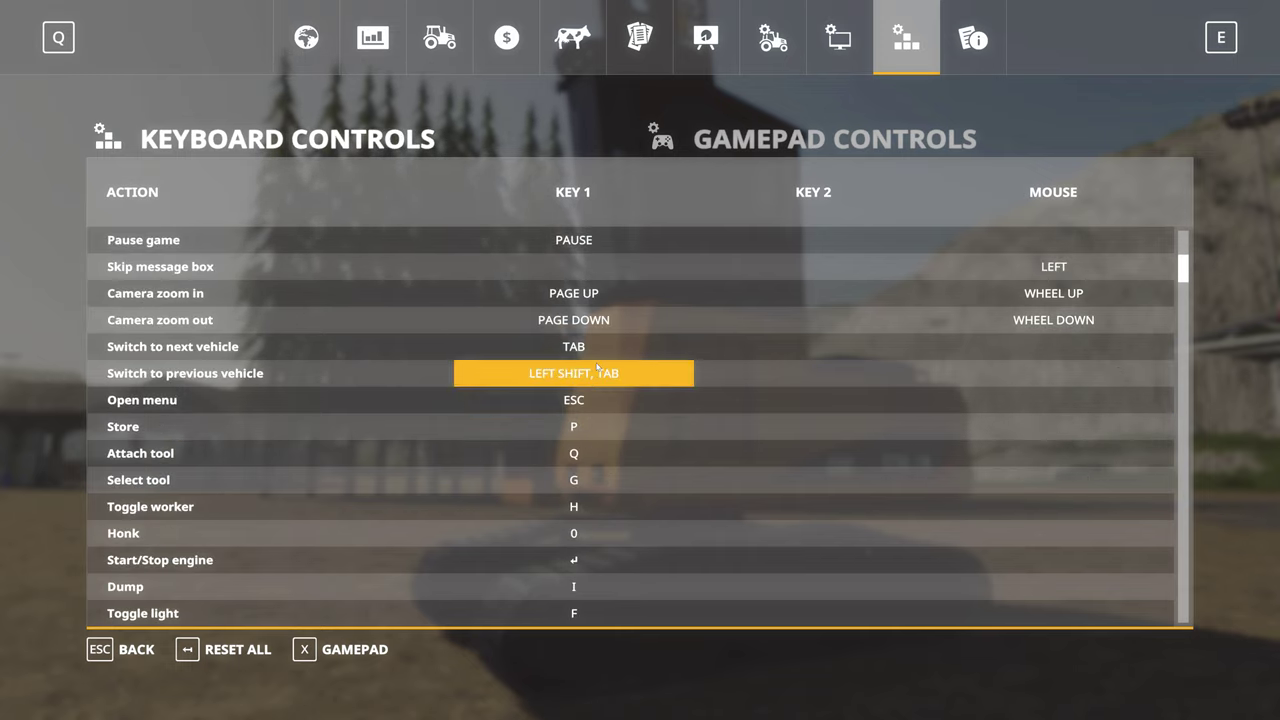
{"action": "scroll", "coordinate": [595, 360], "scroll_direction": "up", "scroll_amount": 6}
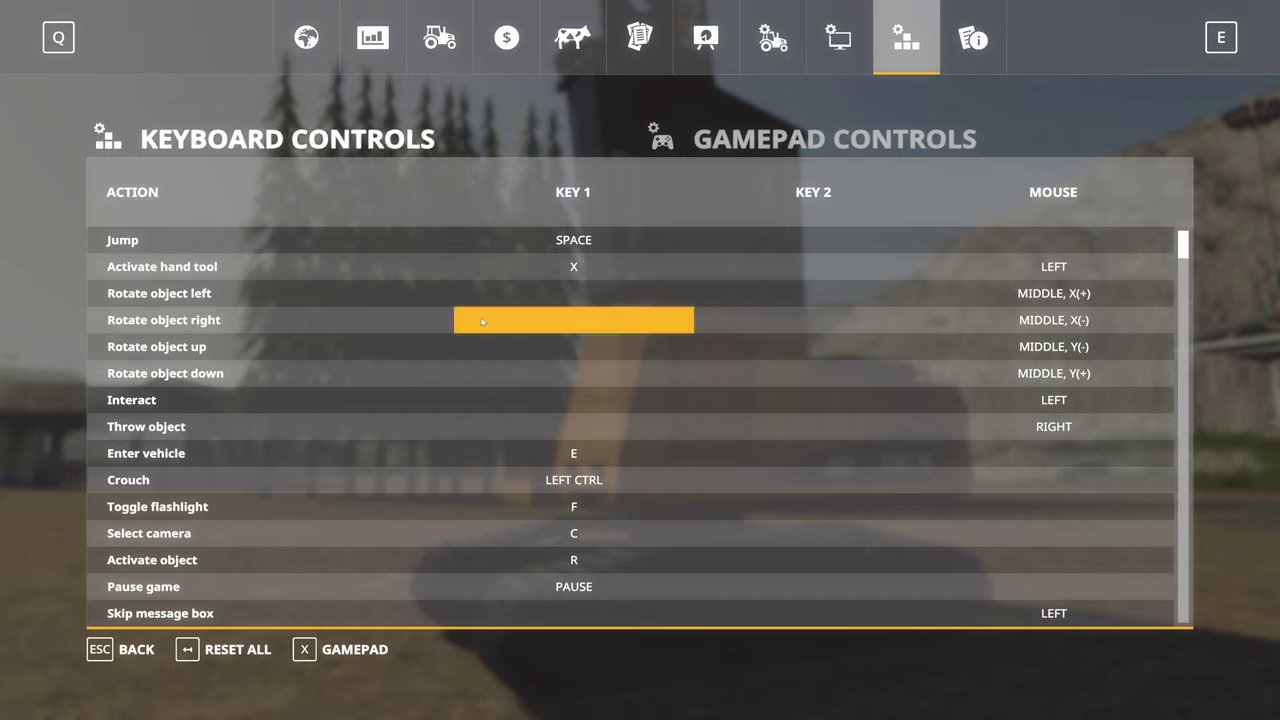
Examine the FDR actions in the keyboard controls, from Swing Cab Right through the grapple claw functions.
{"action": "scroll", "coordinate": [470, 316], "scroll_direction": "down", "scroll_amount": 5}
{"action": "scroll", "coordinate": [470, 316], "scroll_direction": "down", "scroll_amount": 20}
{"action": "scroll", "coordinate": [470, 316], "scroll_direction": "down", "scroll_amount": 20}
{"action": "scroll", "coordinate": [439, 307], "scroll_direction": "up", "scroll_amount": 4}
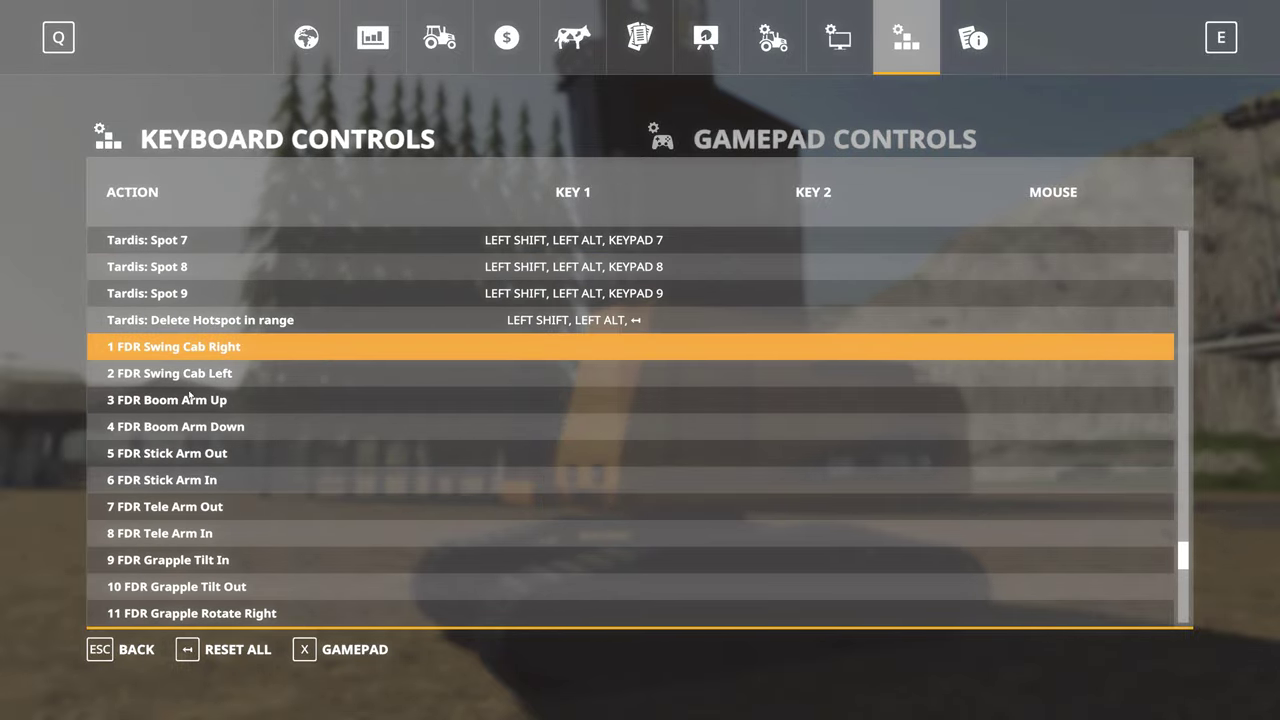
{"action": "scroll", "coordinate": [439, 307], "scroll_direction": "down", "scroll_amount": 1}
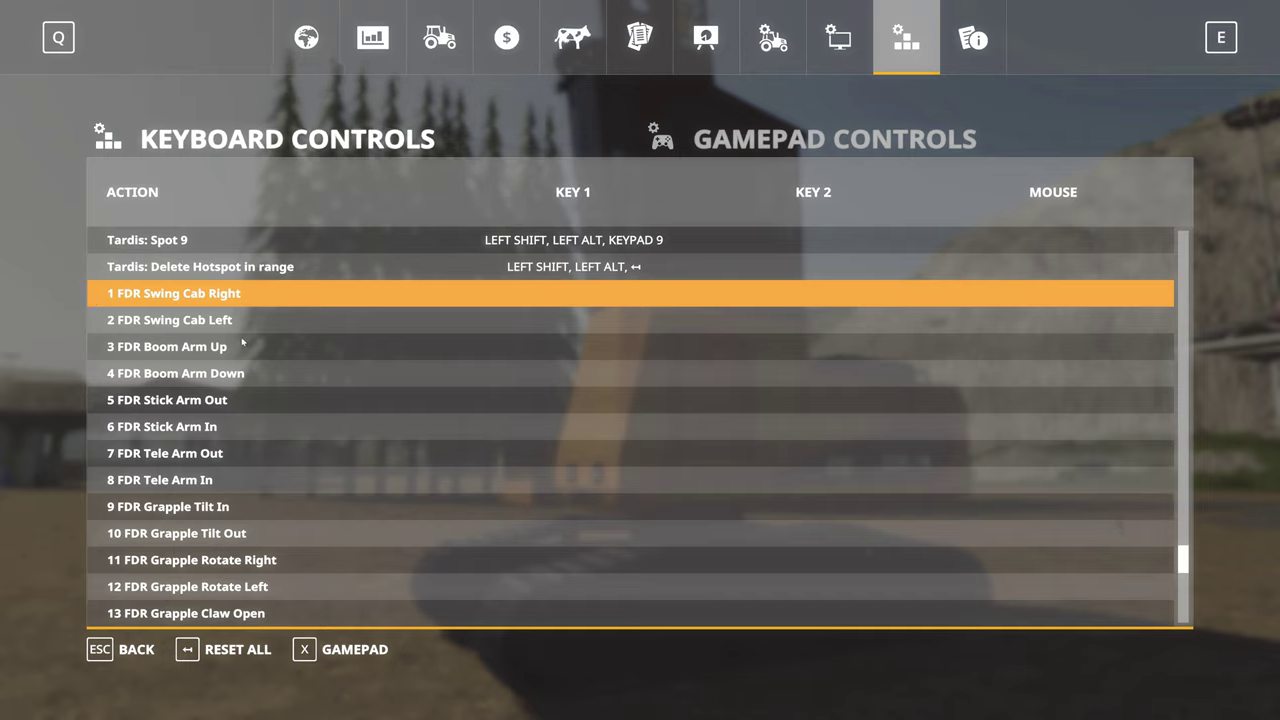
{"action": "scroll", "coordinate": [228, 368], "scroll_direction": "down", "scroll_amount": 5}
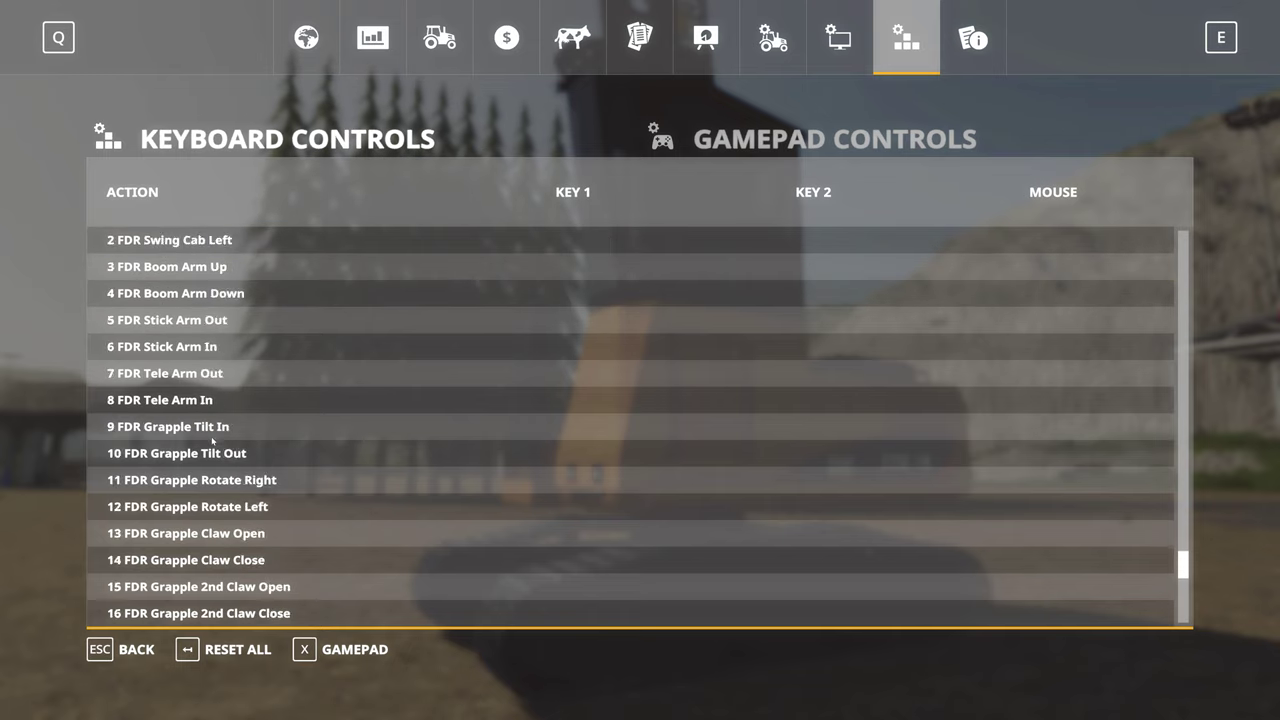
{"action": "scroll", "coordinate": [211, 535], "scroll_direction": "up", "scroll_amount": 6}
{"action": "scroll", "coordinate": [211, 535], "scroll_direction": "up", "scroll_amount": 1}
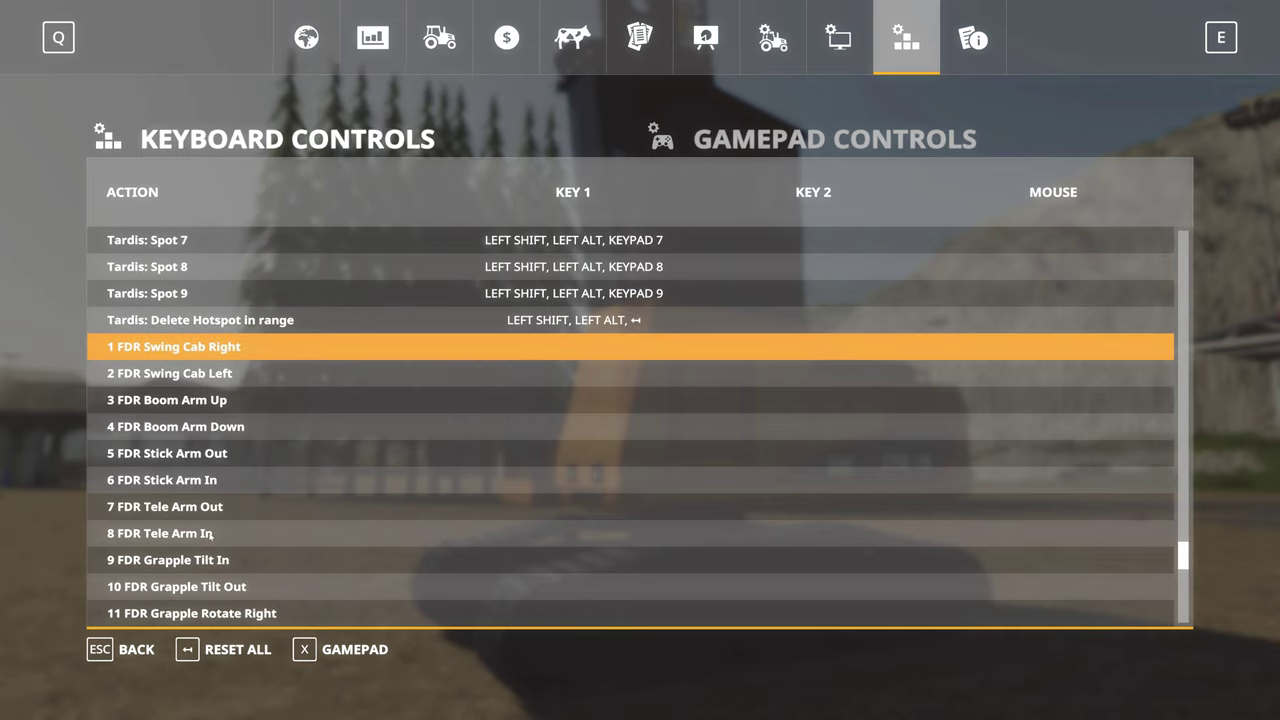
Bind FDR Swing Cab Right to D and FDR Swing Cab Left to A, and save the controls.
{"action": "left_click", "coordinate": [659, 352]}
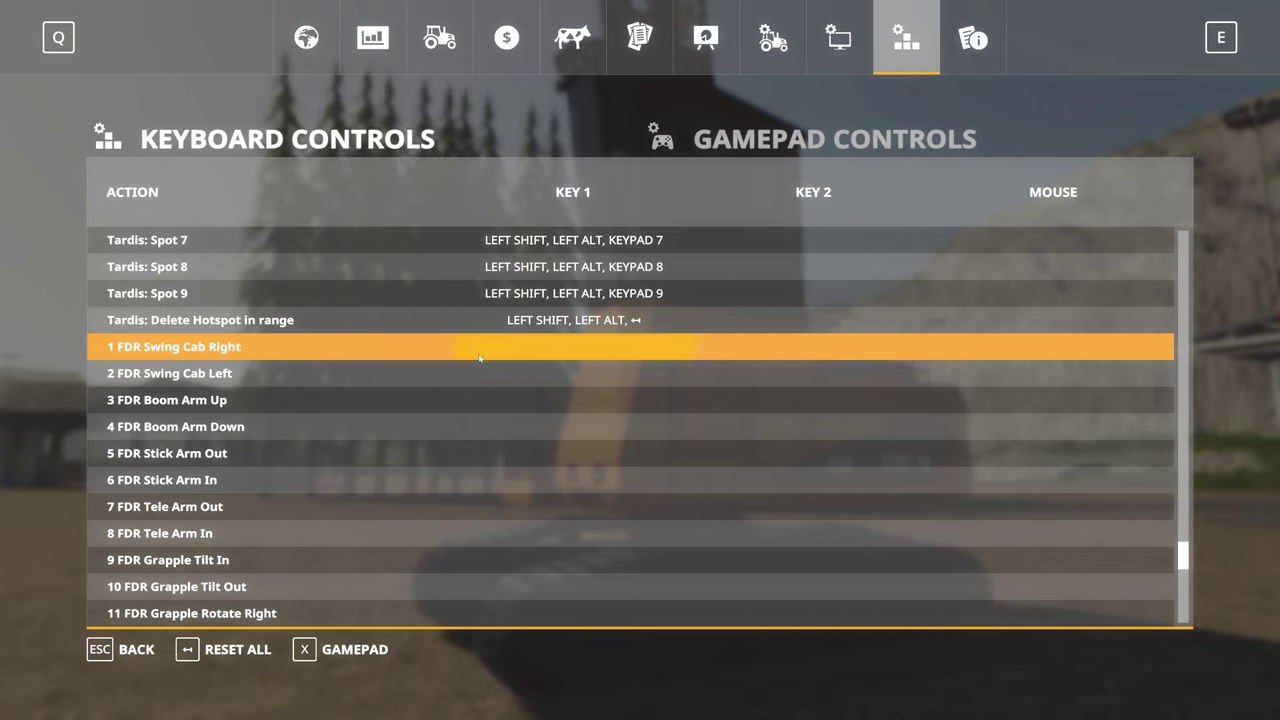
{"action": "left_click", "coordinate": [572, 359]}
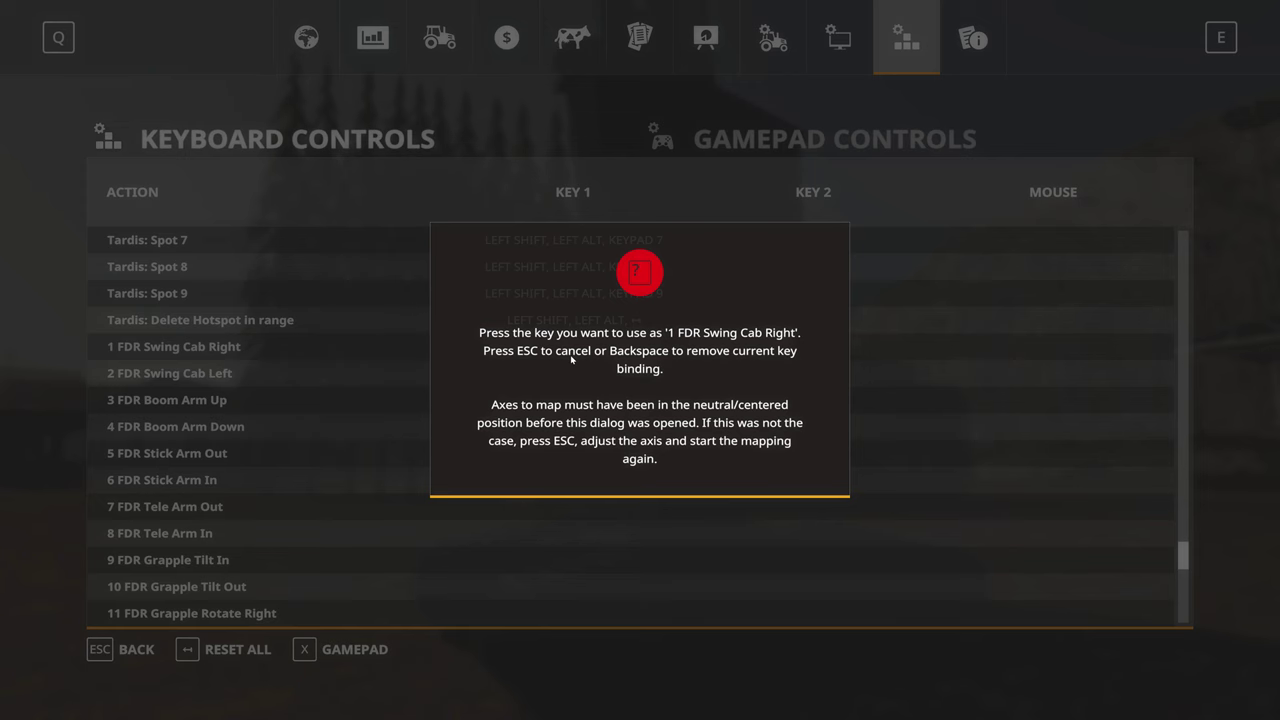
{"action": "key", "text": "d"}
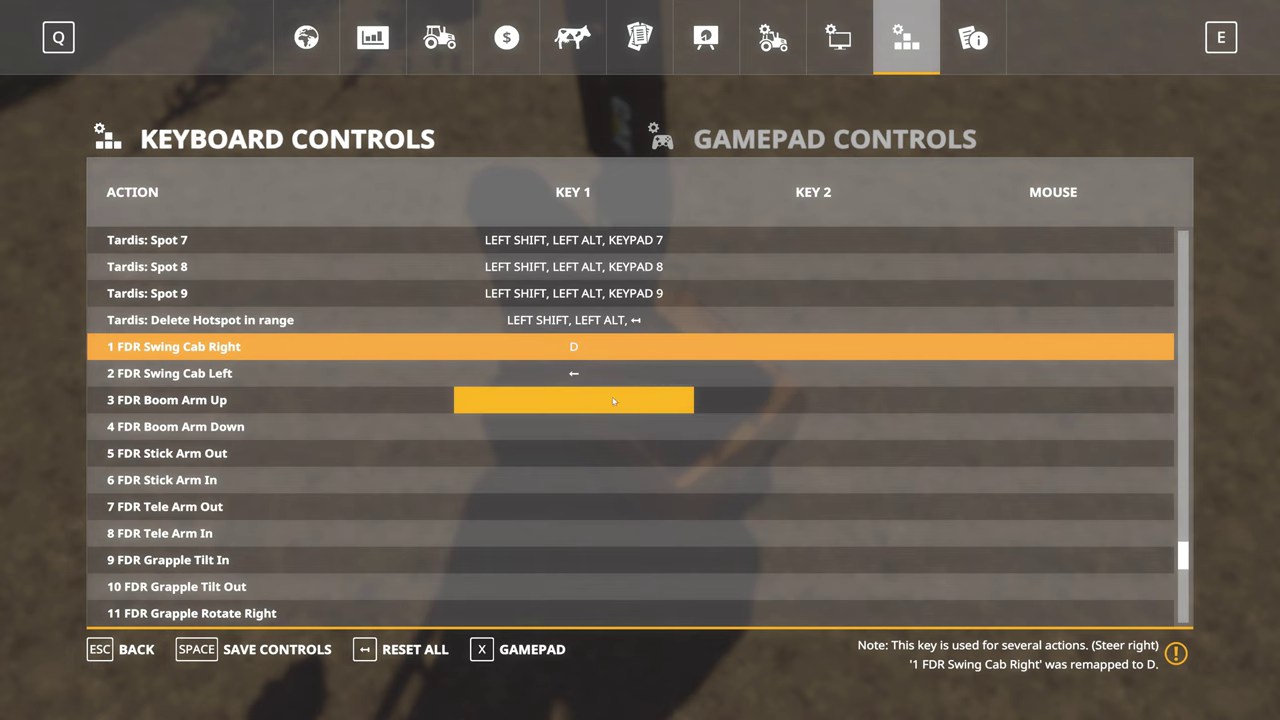
{"action": "left_click", "coordinate": [577, 374]}
{"action": "key", "text": "a"}
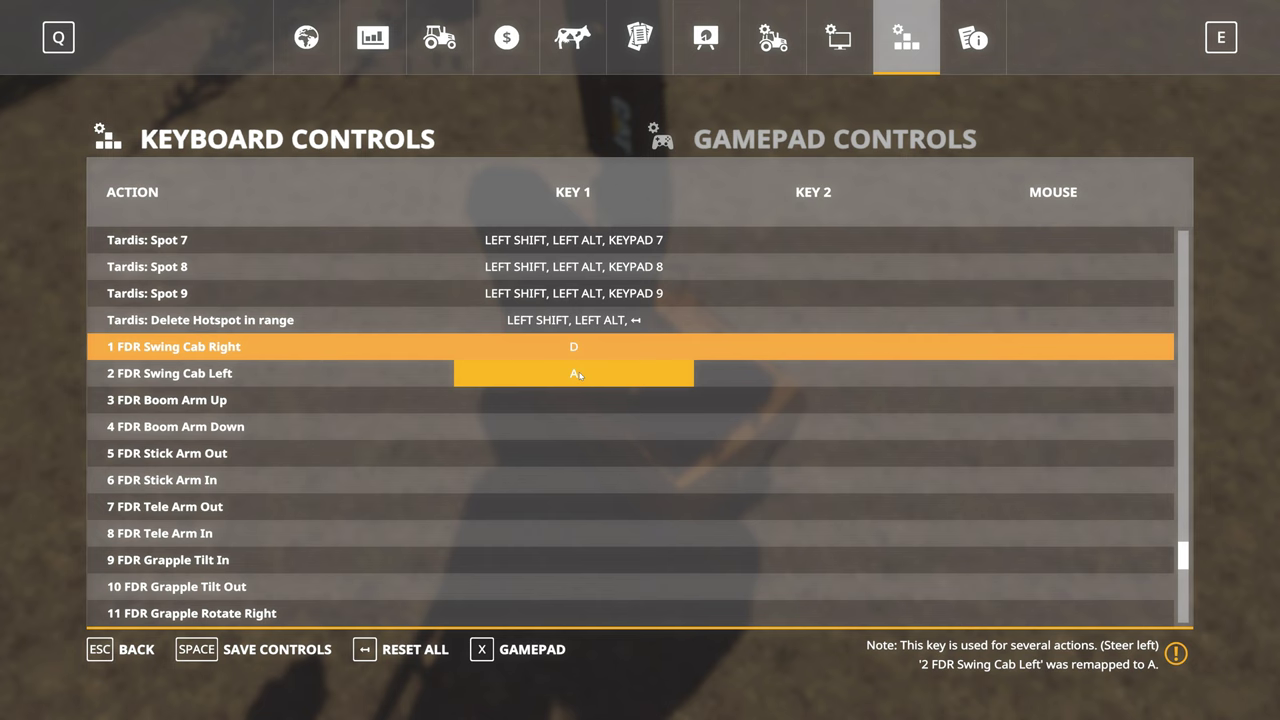
{"action": "key", "text": "space"}
{"action": "key", "text": "Return"}
Return to the game and swing the excavator cab left and right to test the A and D bindings.
{"action": "key", "text": "Escape"}
{"action": "key", "text": "a"}
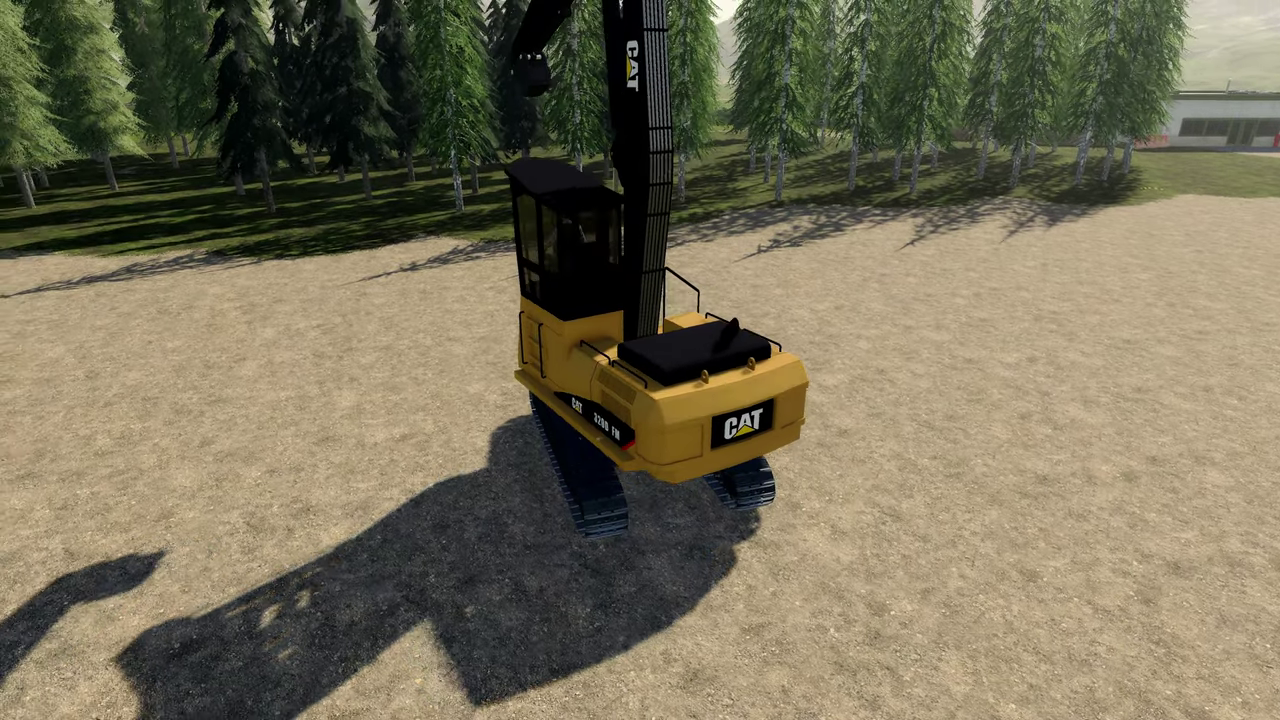
{"action": "key", "text": "d"}
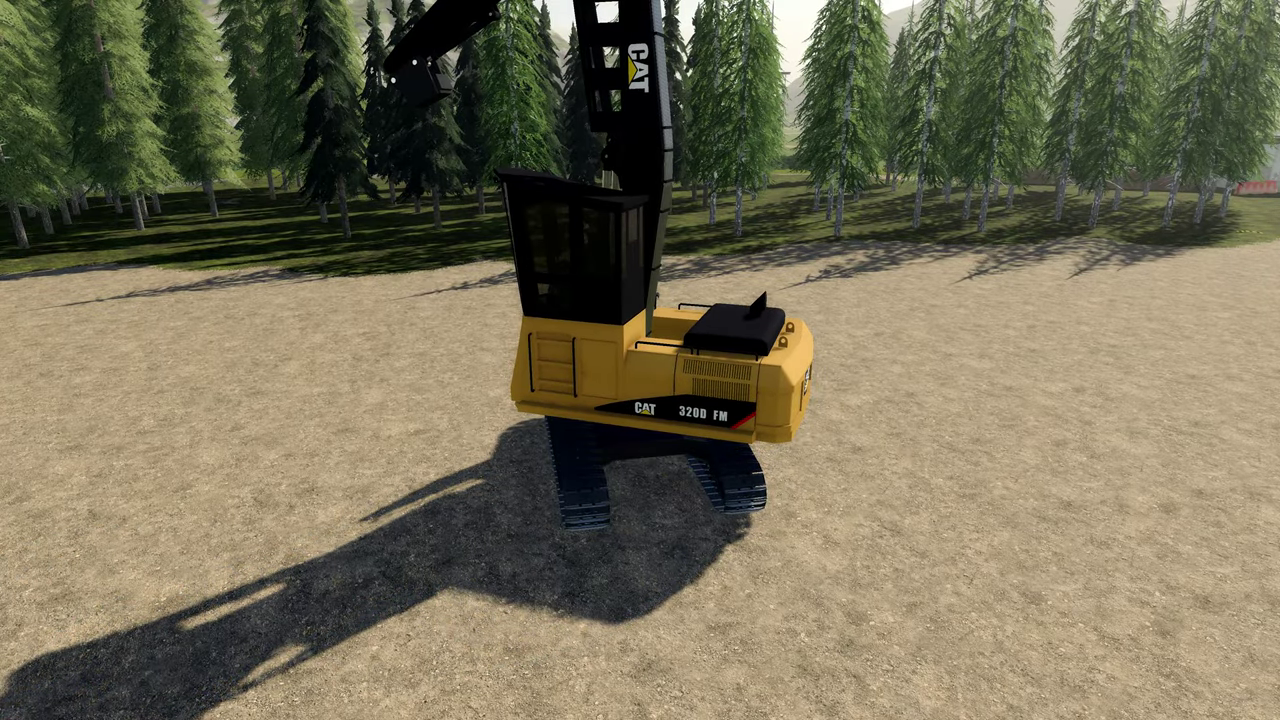
{"action": "key", "text": "d"}
{"action": "key", "text": "d"}
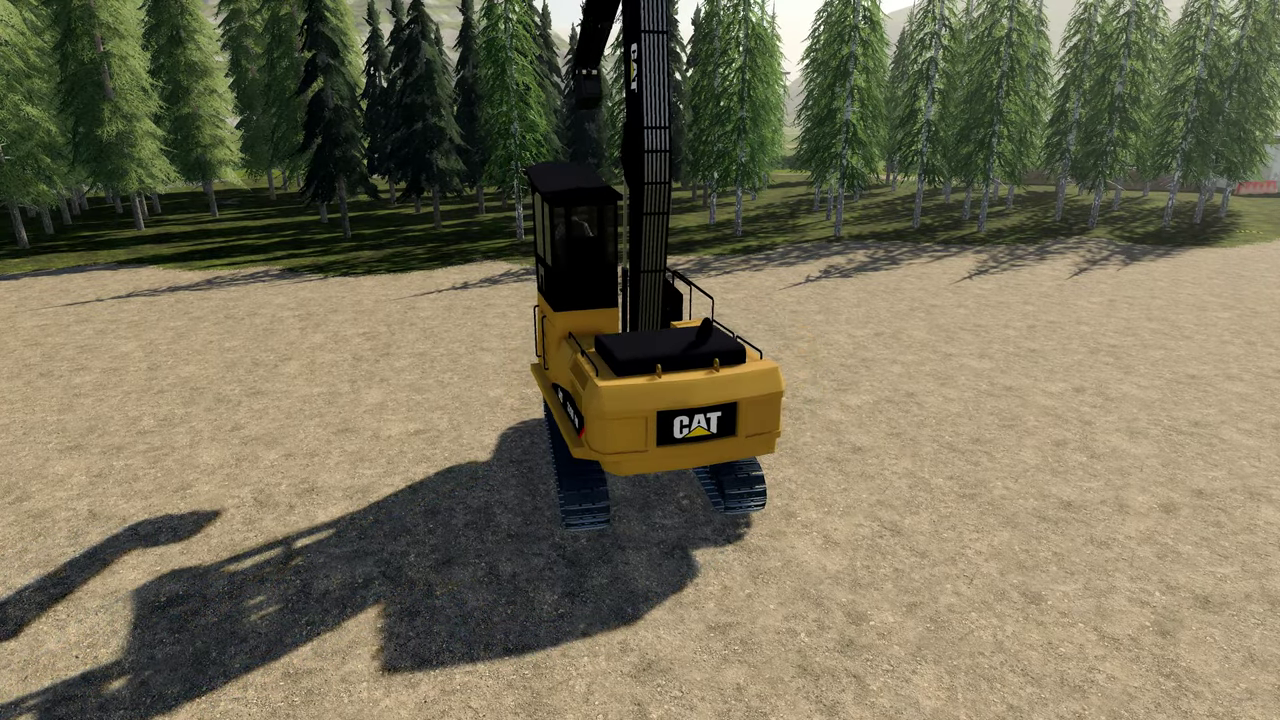
{"action": "key", "text": "a"}
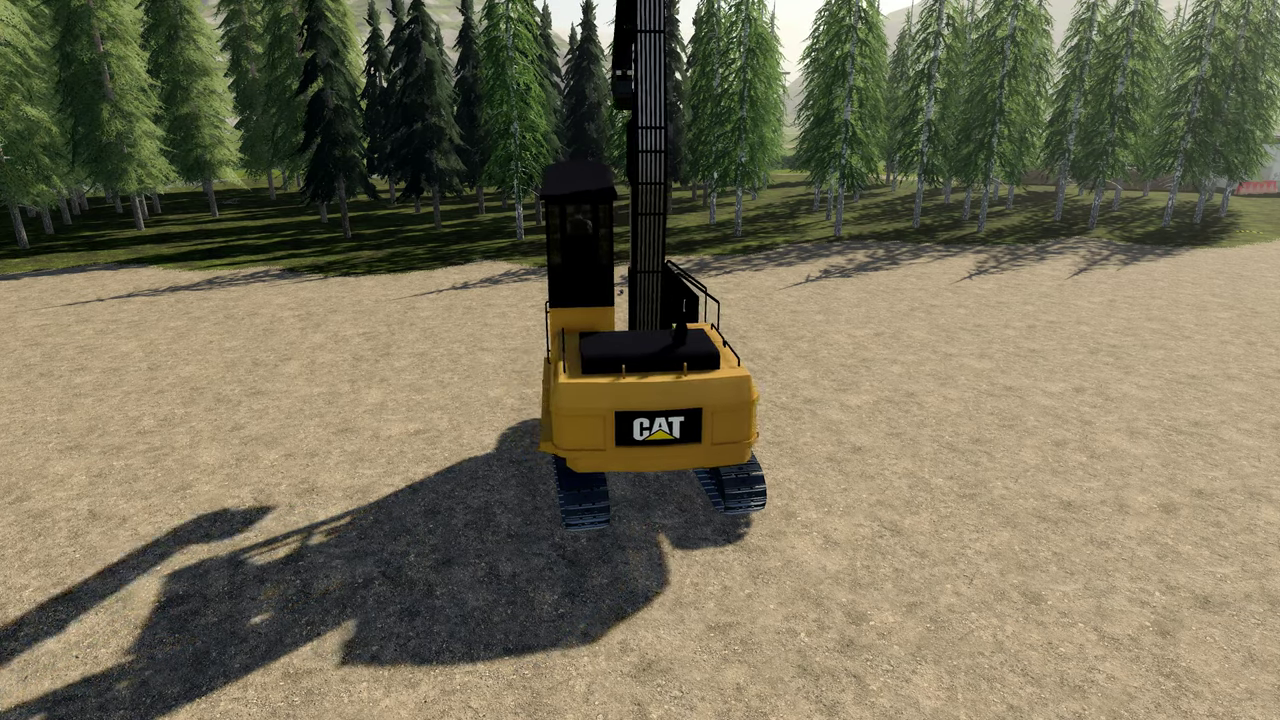
Rebind FDR Swing Cab Right to H and FDR Swing Cab Left to J in the keyboard controls.
{"action": "key", "text": "Escape"}
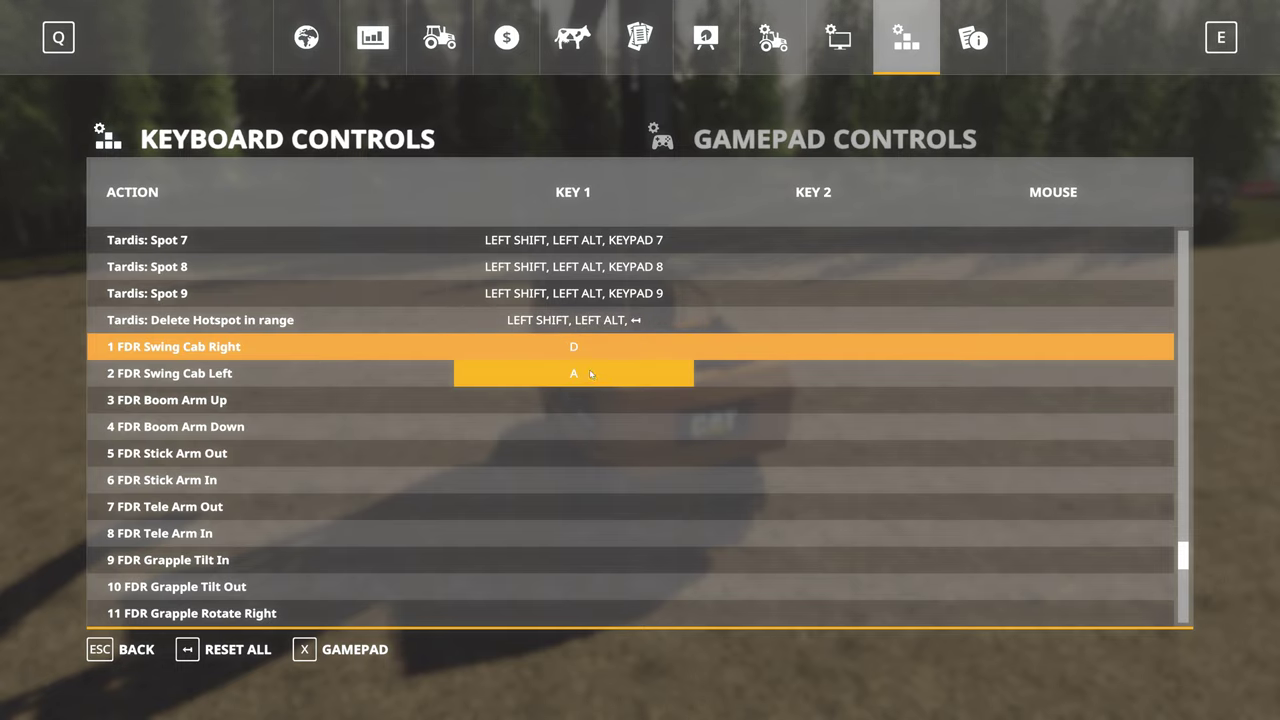
{"action": "scroll", "coordinate": [133, 216], "scroll_direction": "up", "scroll_amount": 1}
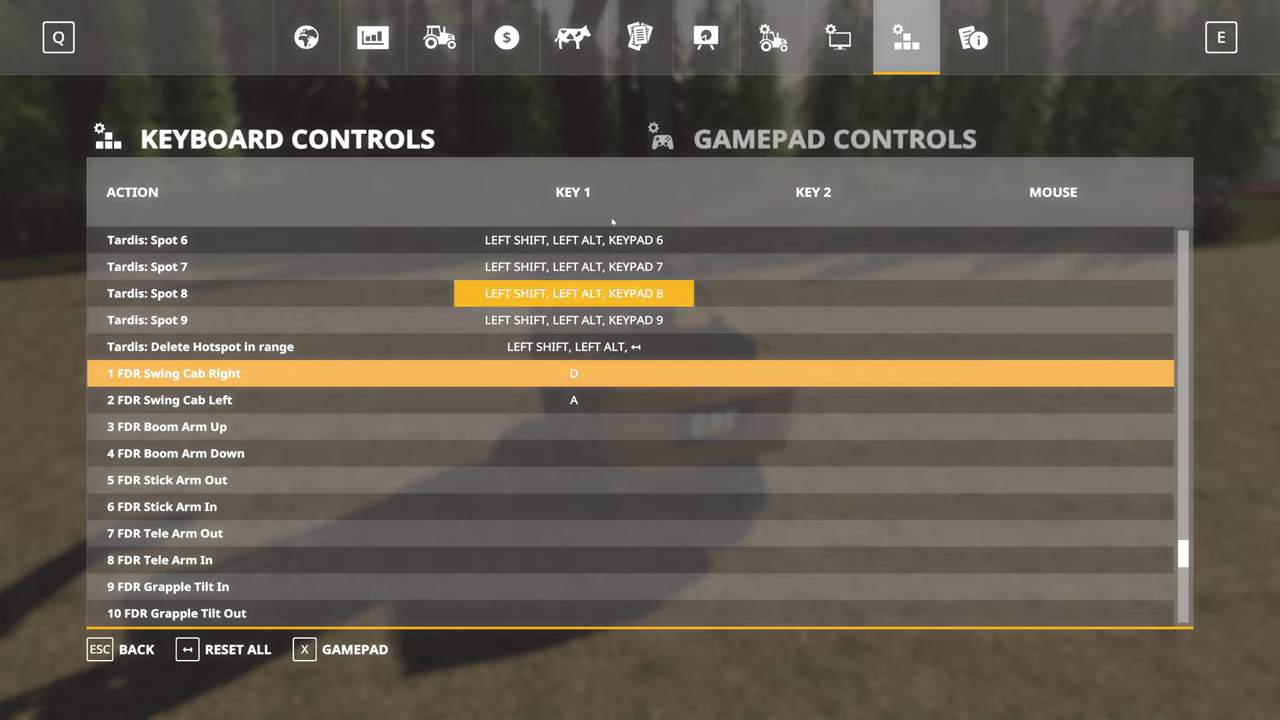
{"action": "left_click", "coordinate": [574, 374]}
{"action": "key", "text": "h"}
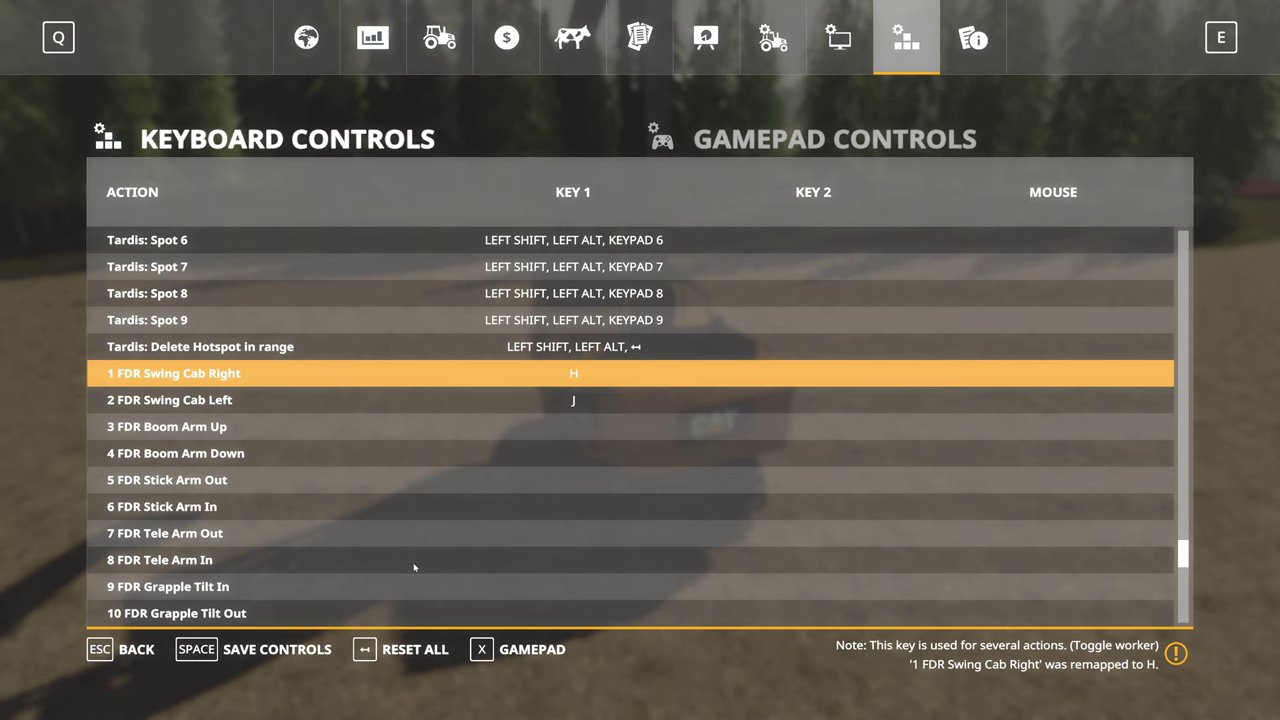
Change FDR Swing Cab Right to Left Ctrl+H, save the controls, and test the cab swing in the game.
{"action": "left_click", "coordinate": [564, 374]}
{"action": "key", "text": "ctrl+h"}
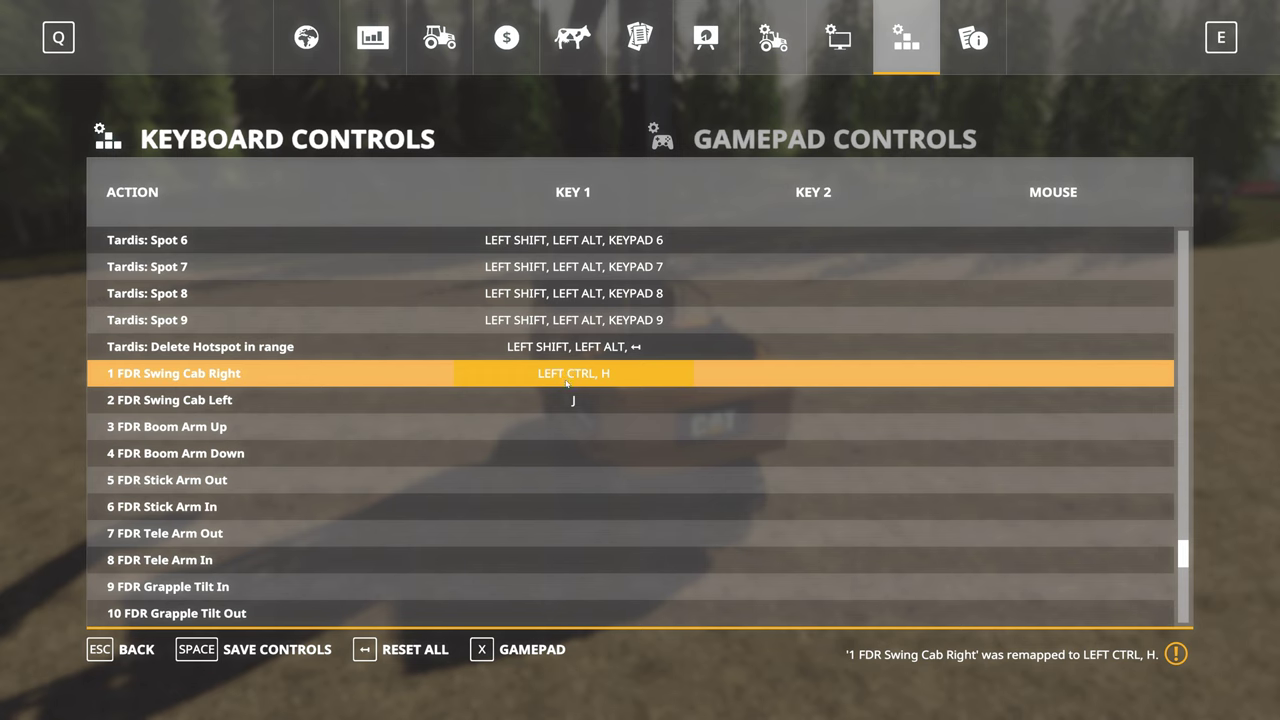
{"action": "left_click", "coordinate": [236, 648]}
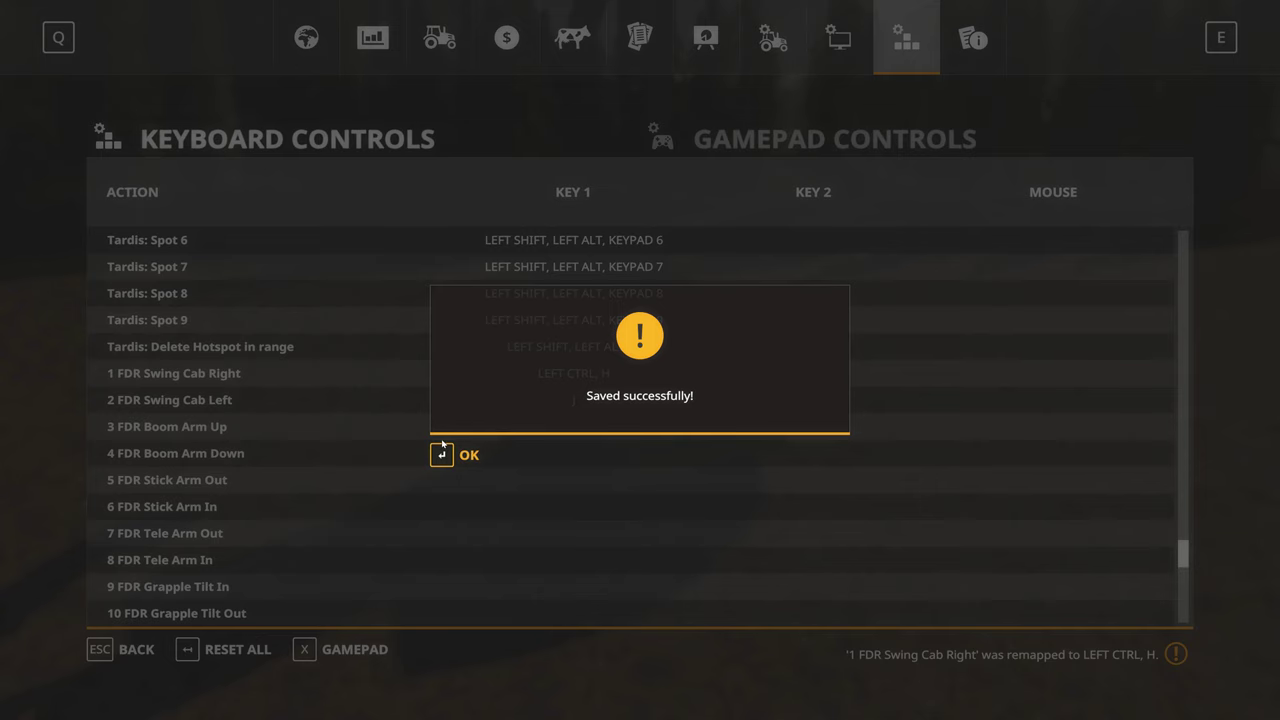
{"action": "left_click", "coordinate": [442, 450]}
{"action": "key", "text": "Escape"}
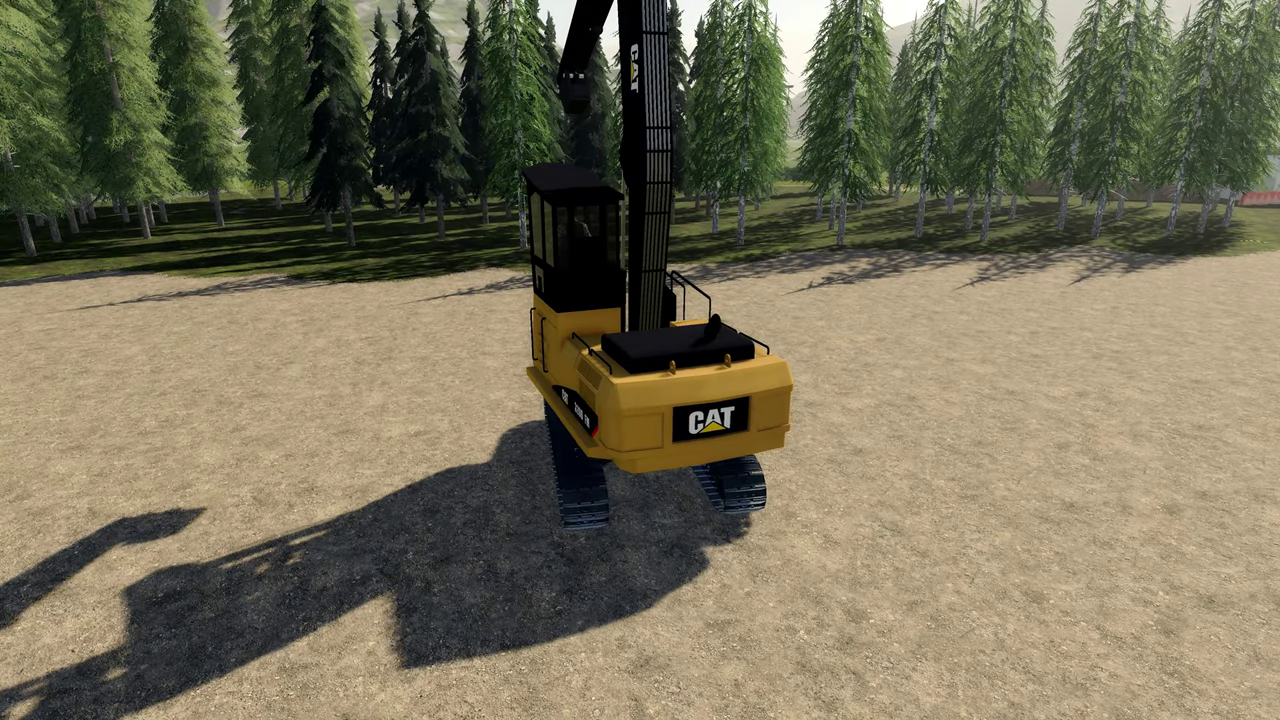
{"action": "key", "text": "ctrl+h"}
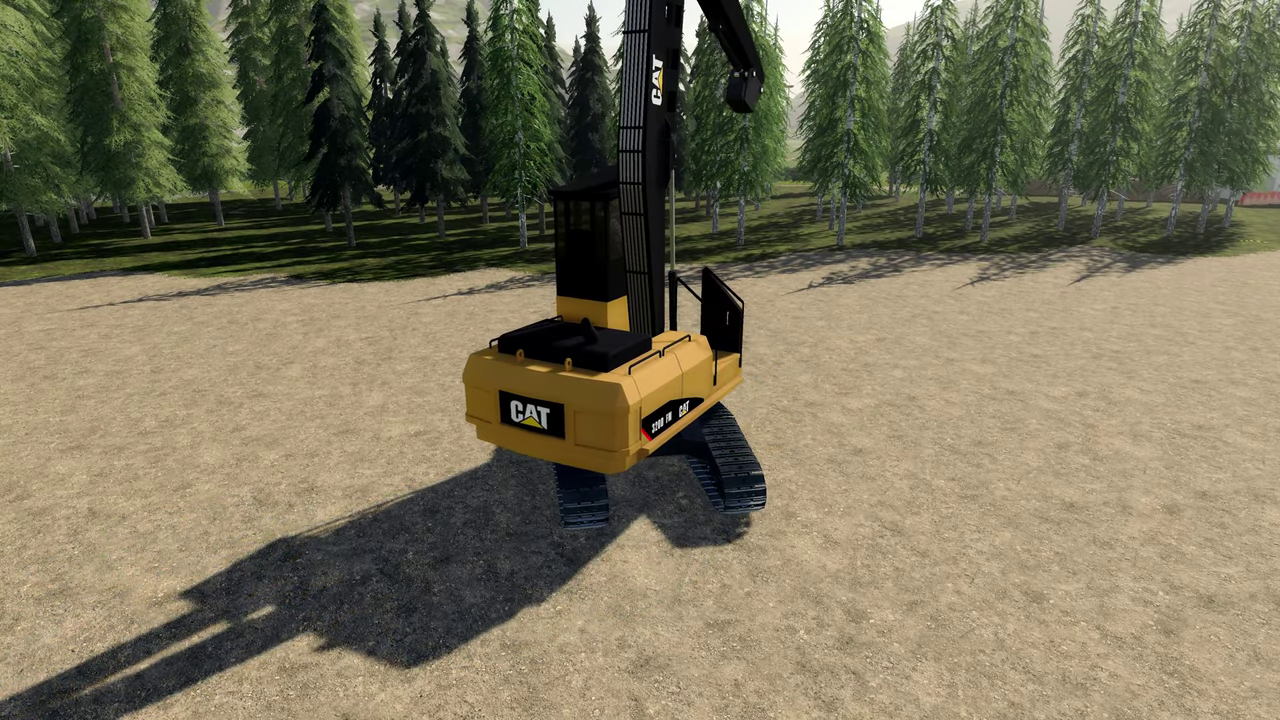
Remove the primary key bindings from FDR Swing Cab Right and FDR Swing Cab Left.
{"action": "key", "text": "Escape"}
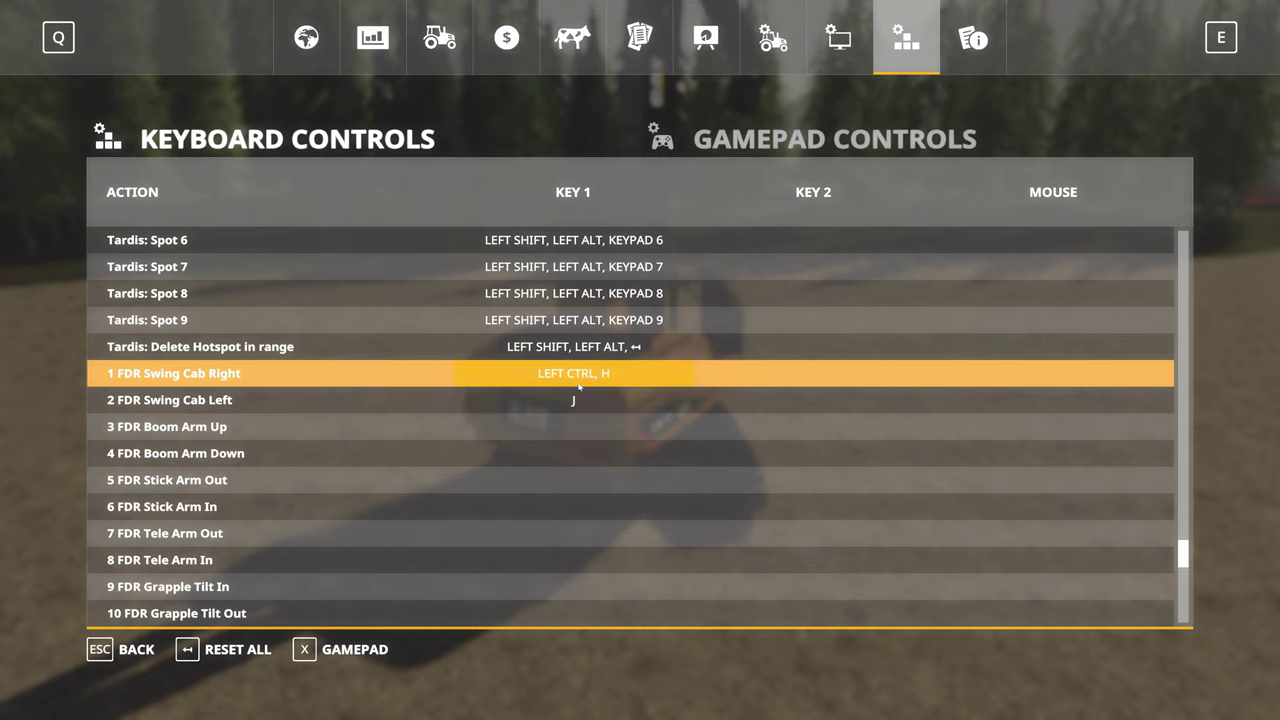
{"action": "scroll", "coordinate": [571, 396], "scroll_direction": "down", "scroll_amount": 2}
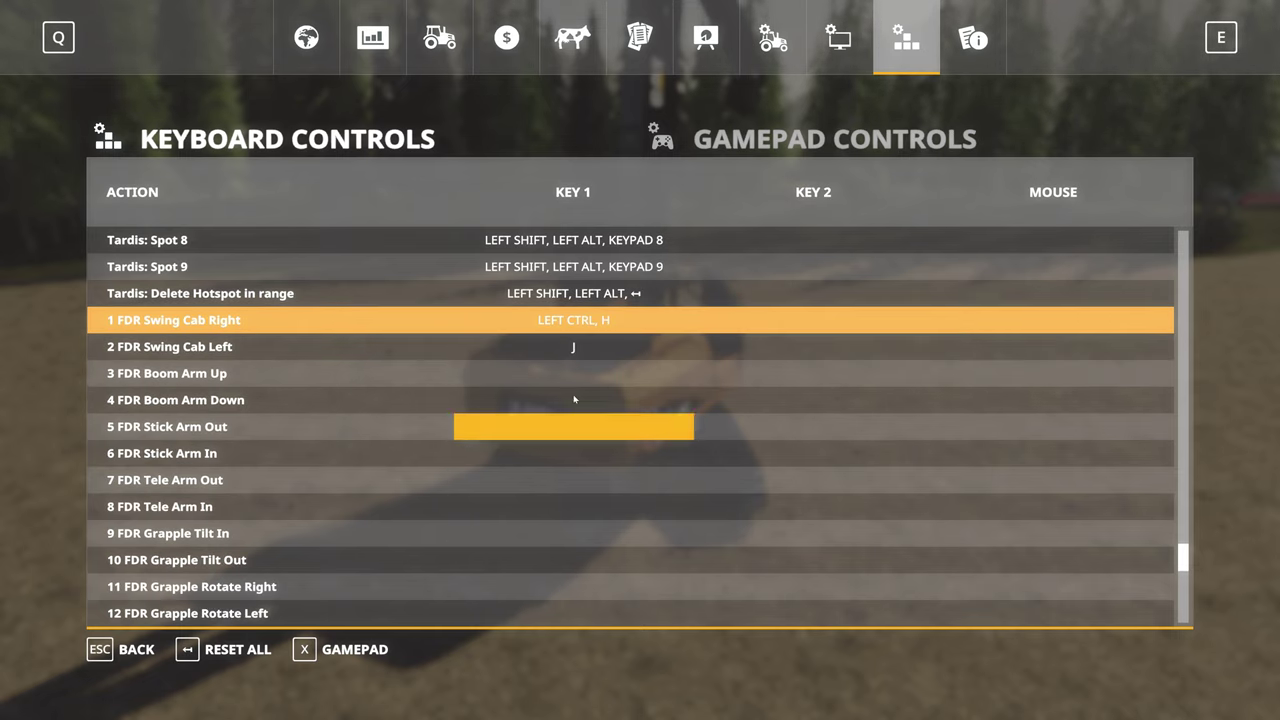
{"action": "scroll", "coordinate": [202, 567], "scroll_direction": "down", "scroll_amount": 4}
{"action": "scroll", "coordinate": [202, 567], "scroll_direction": "up", "scroll_amount": 5}
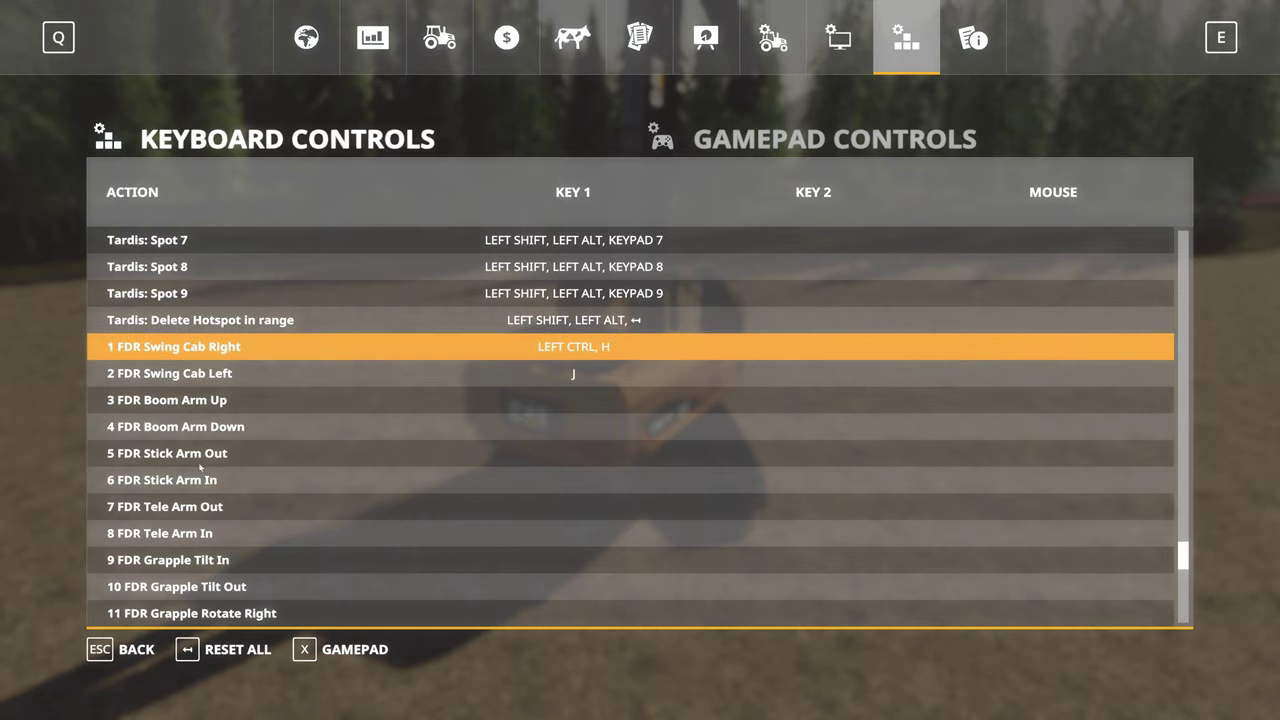
{"action": "left_click", "coordinate": [518, 349]}
{"action": "key", "text": "BackSpace"}
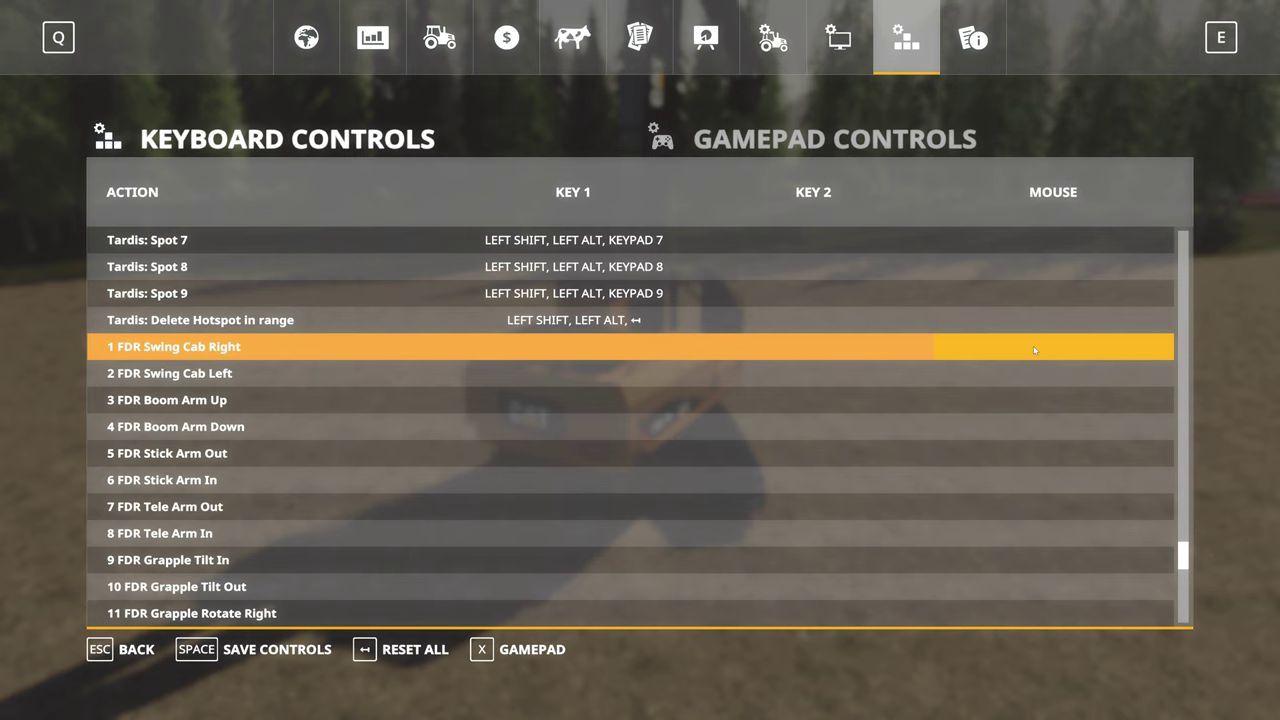
Map FDR Swing Cab Right to mouse axis X(+) and FDR Swing Cab Left to mouse axis X(-).
{"action": "left_click", "coordinate": [1035, 350]}
{"action": "mouse_move", "coordinate": [1060, 350]}
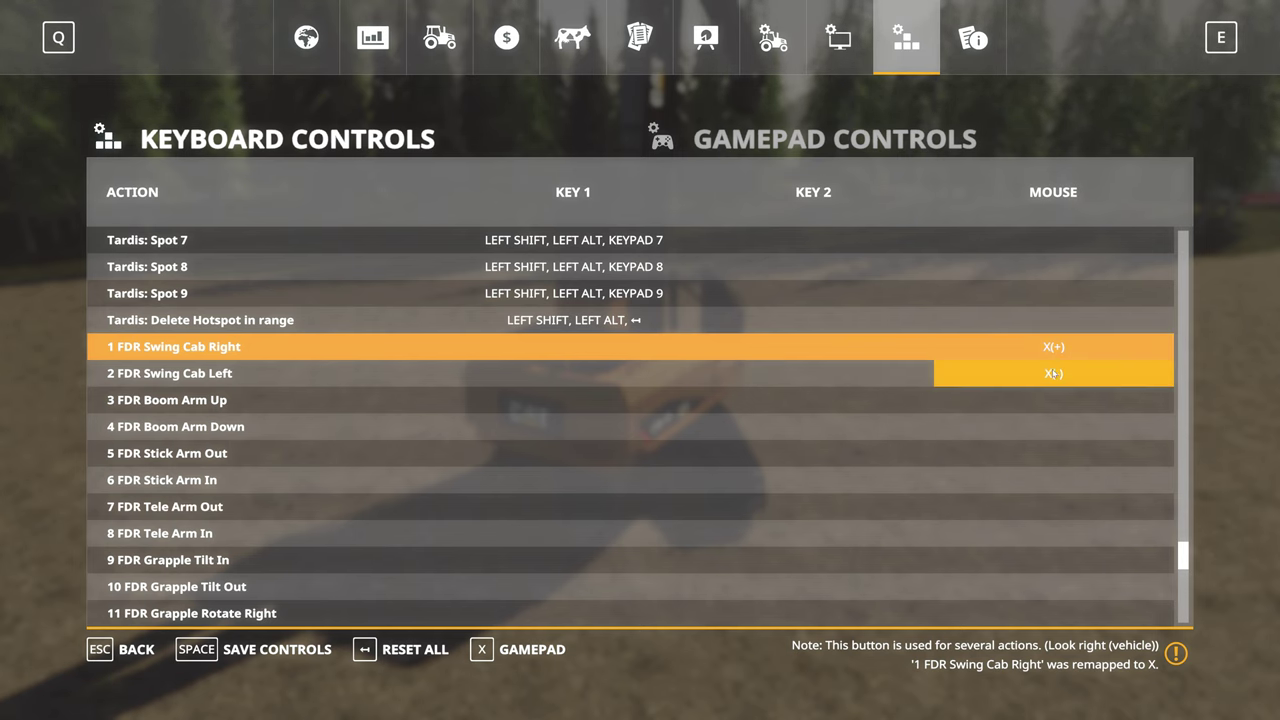
{"action": "key", "text": "Escape"}
{"action": "key", "text": "Escape"}
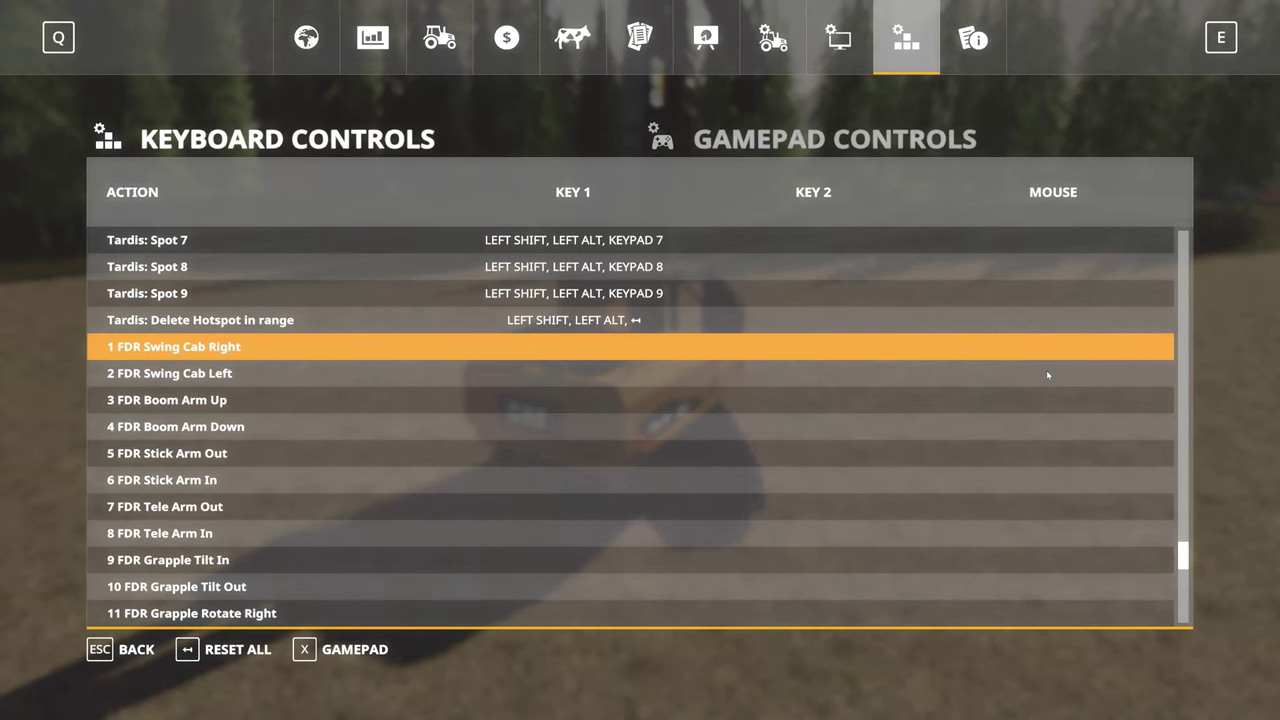
{"action": "left_click", "coordinate": [1074, 371]}
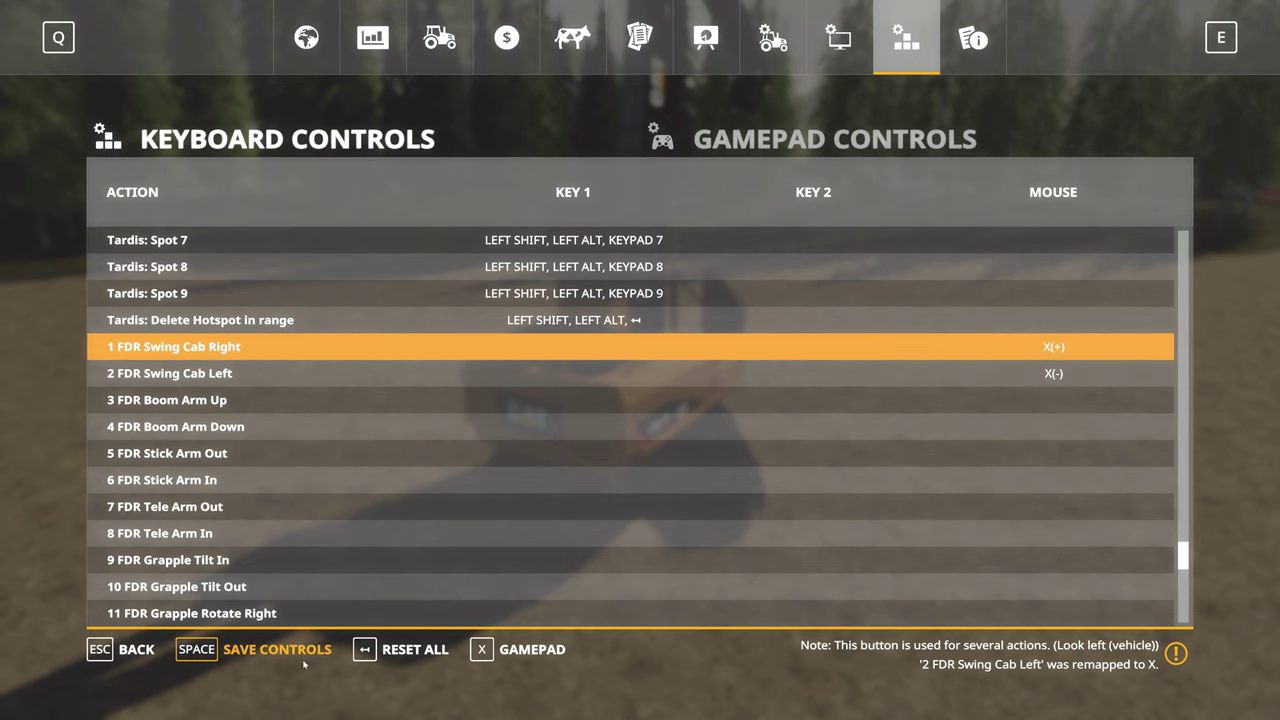
Save the mouse-axis bindings for FDR Swing Cab Right and Left and test the cab swing in the game.
{"action": "left_click", "coordinate": [301, 665]}
{"action": "left_click", "coordinate": [500, 455]}
{"action": "key", "text": "Escape"}
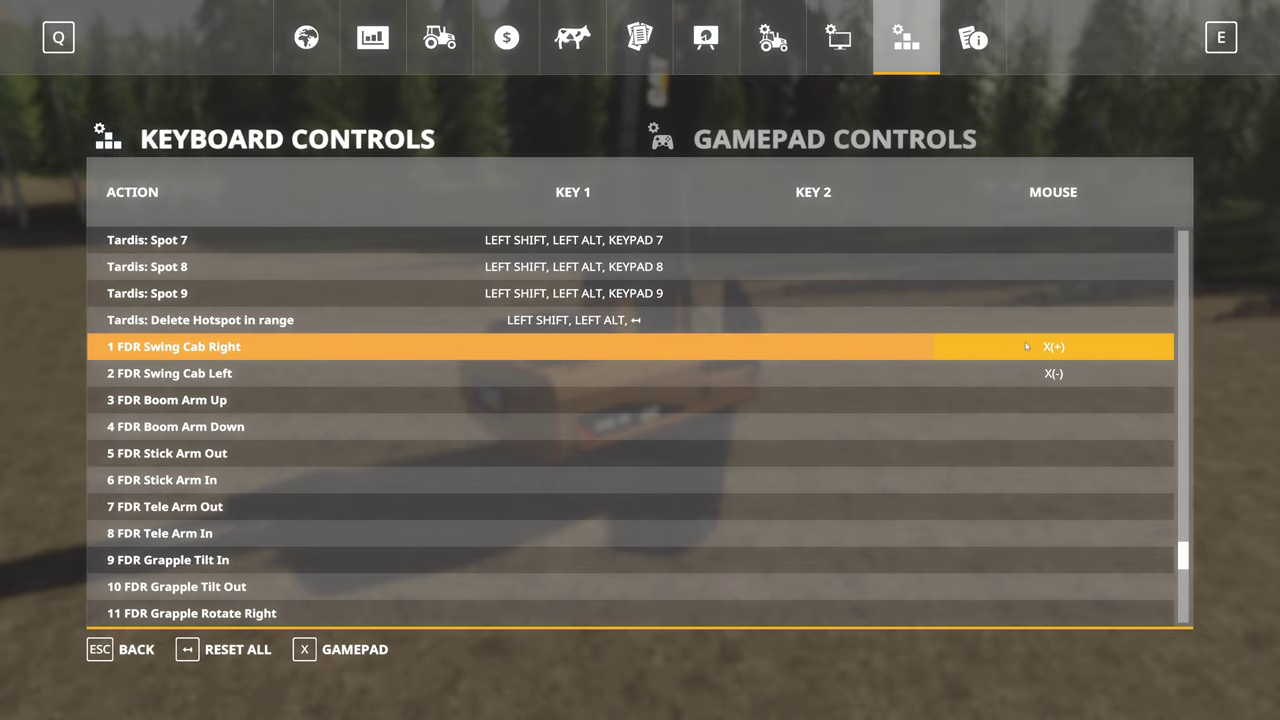
Remap FDR Swing Cab Right to mouse LEFT, X(-) and FDR Swing Cab Left to LEFT, X(+), save, and test the swing in the game.
{"action": "left_click", "coordinate": [1026, 346]}
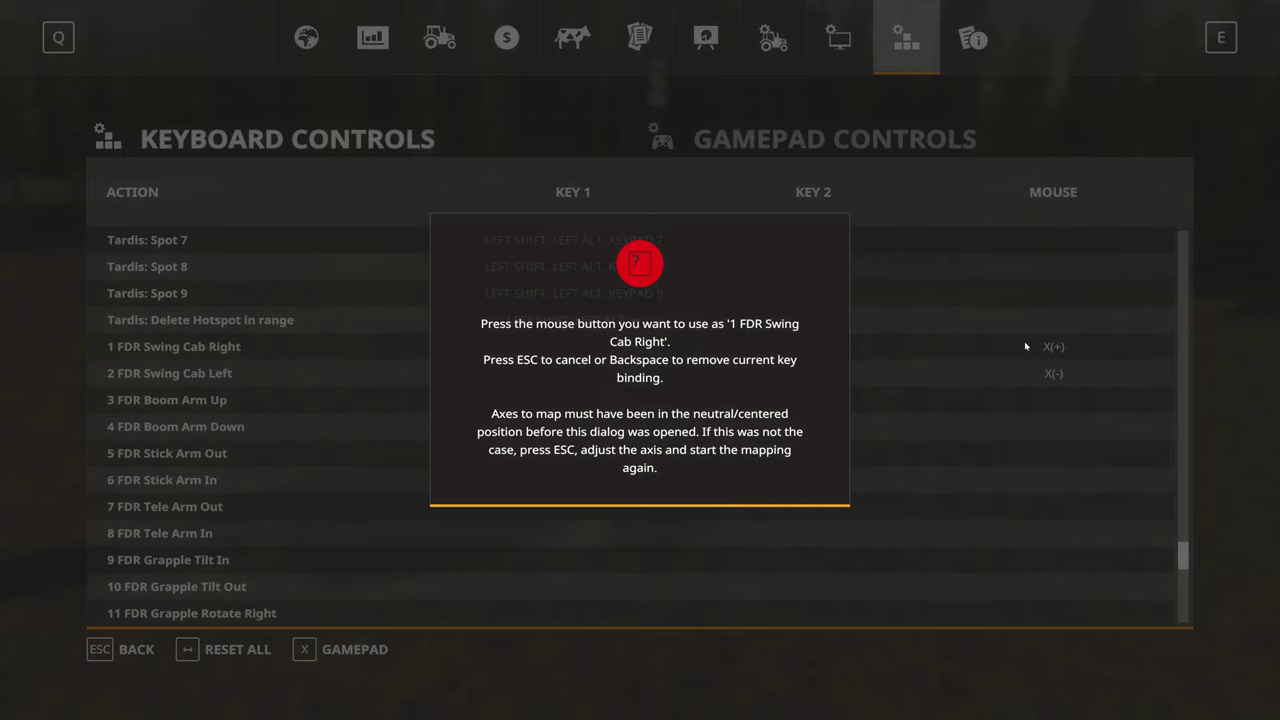
{"action": "left_click", "coordinate": [856, 344]}
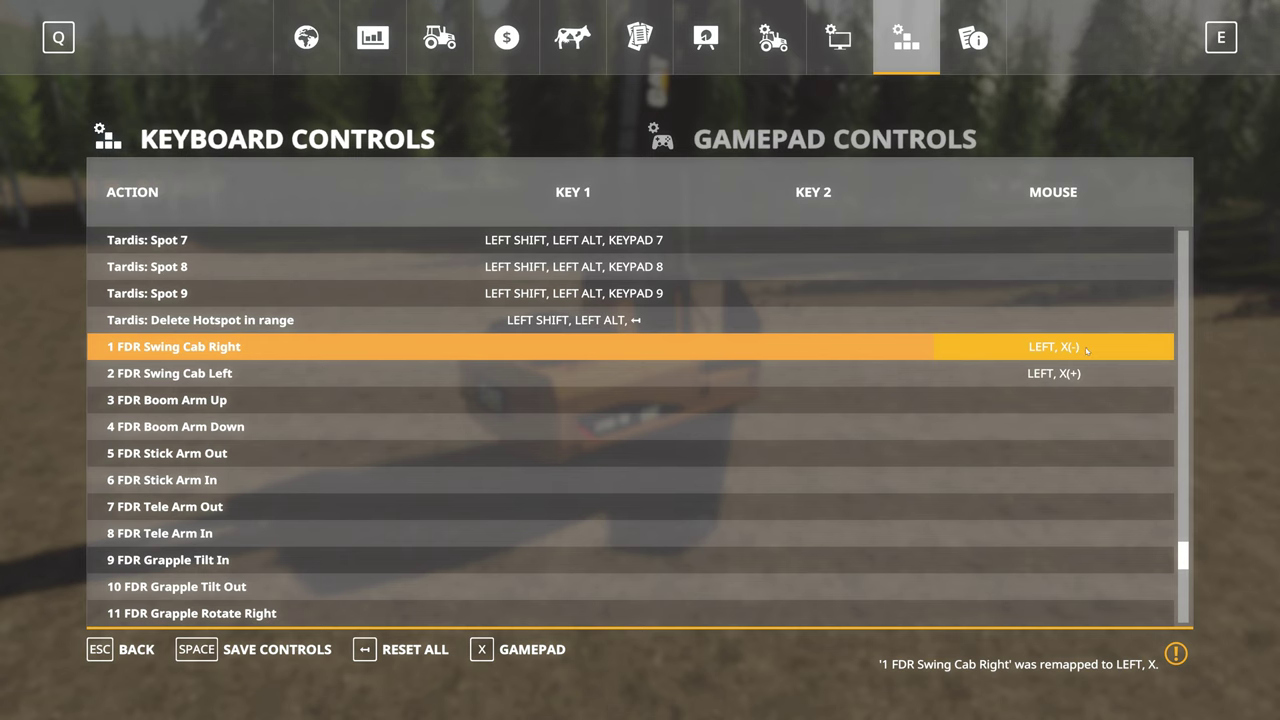
{"action": "left_click", "coordinate": [277, 649]}
{"action": "left_click", "coordinate": [445, 456]}
{"action": "key", "text": "Escape"}
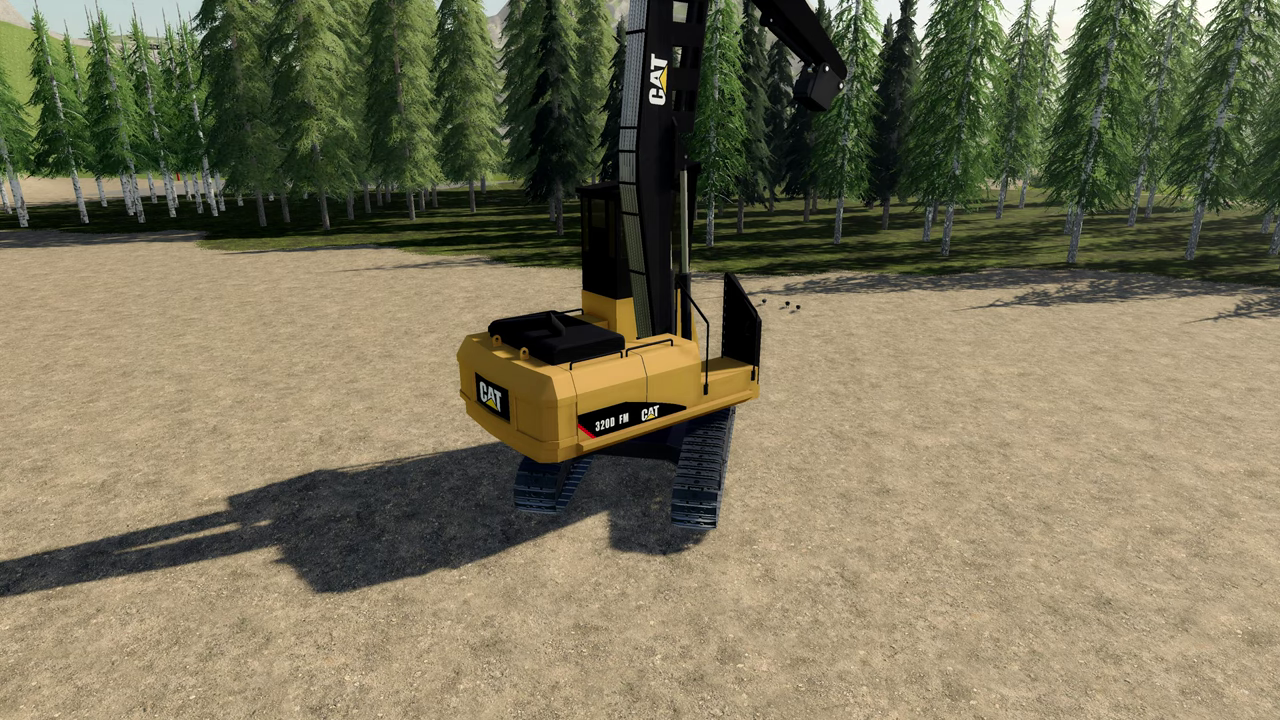
{"action": "key", "text": "Left"}
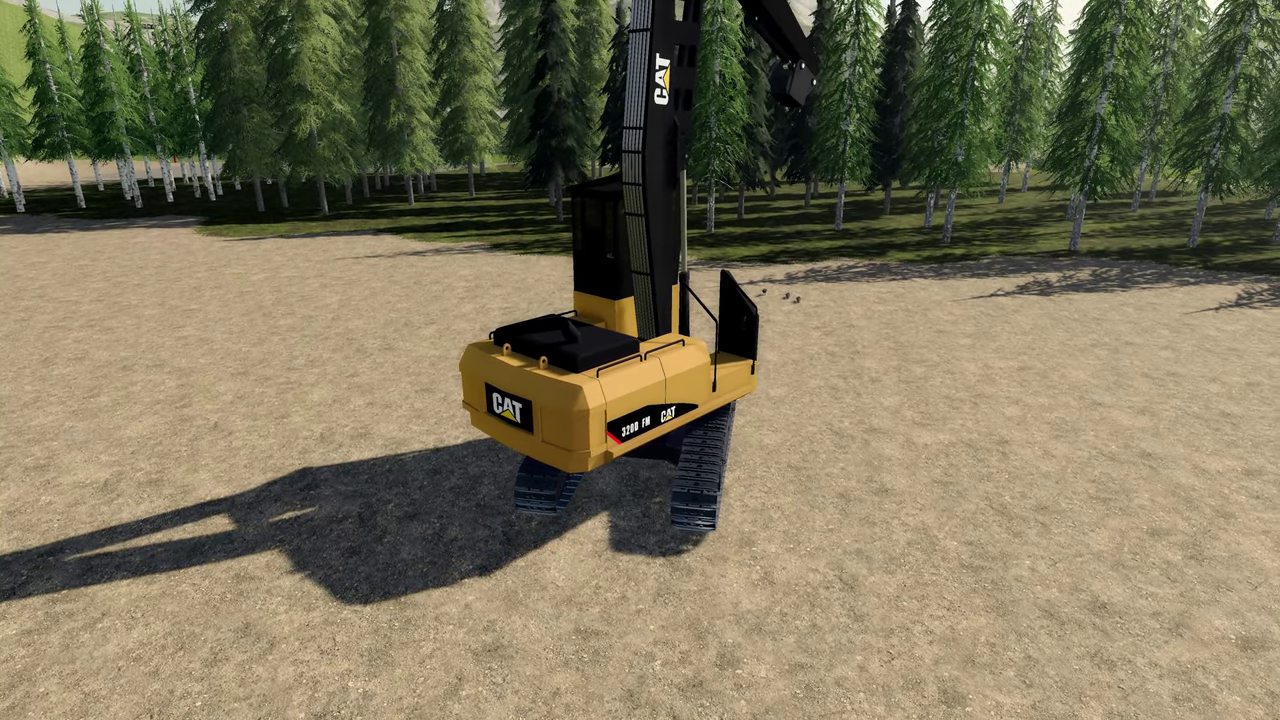
Remap FDR Swing Cab Right to mouse MIDDLE, Y(-) and FDR Swing Cab Left to MIDDLE, Y(+), save, and test the swing in the game.
{"action": "key", "text": "Escape"}
{"action": "left_click", "coordinate": [1038, 347]}
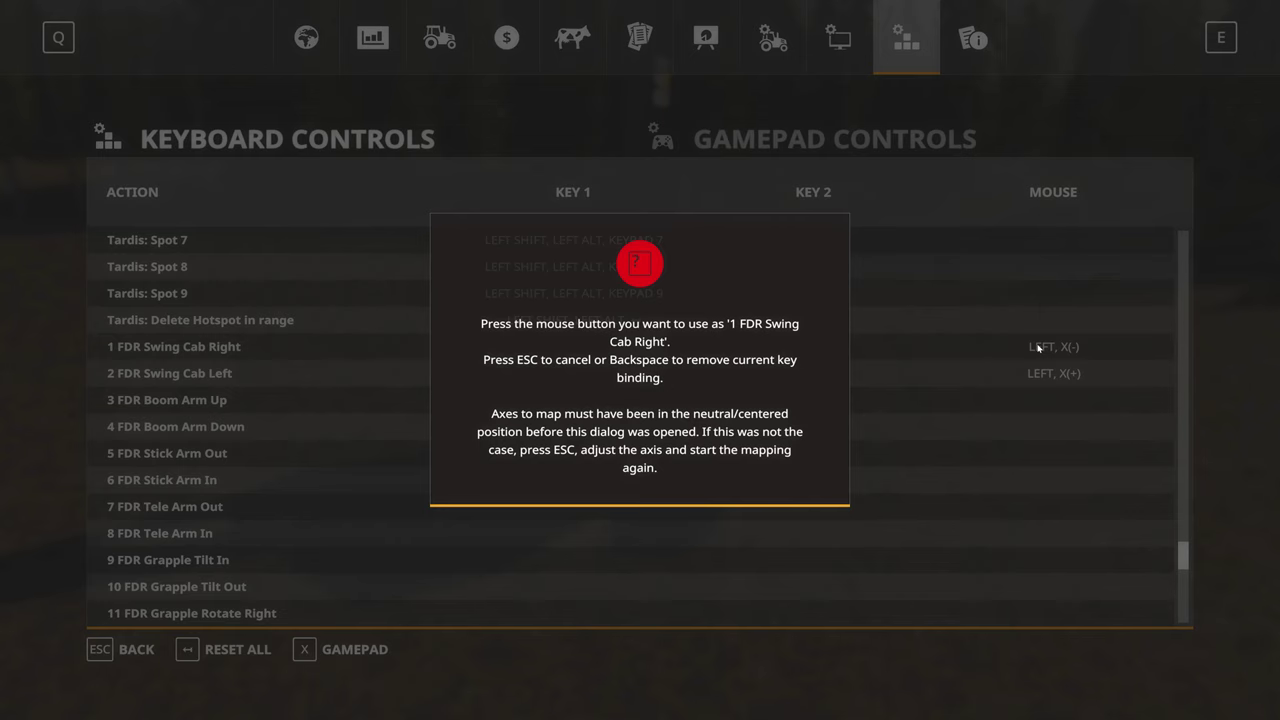
{"action": "middle_click", "coordinate": [1038, 347]}
{"action": "left_click", "coordinate": [262, 650]}
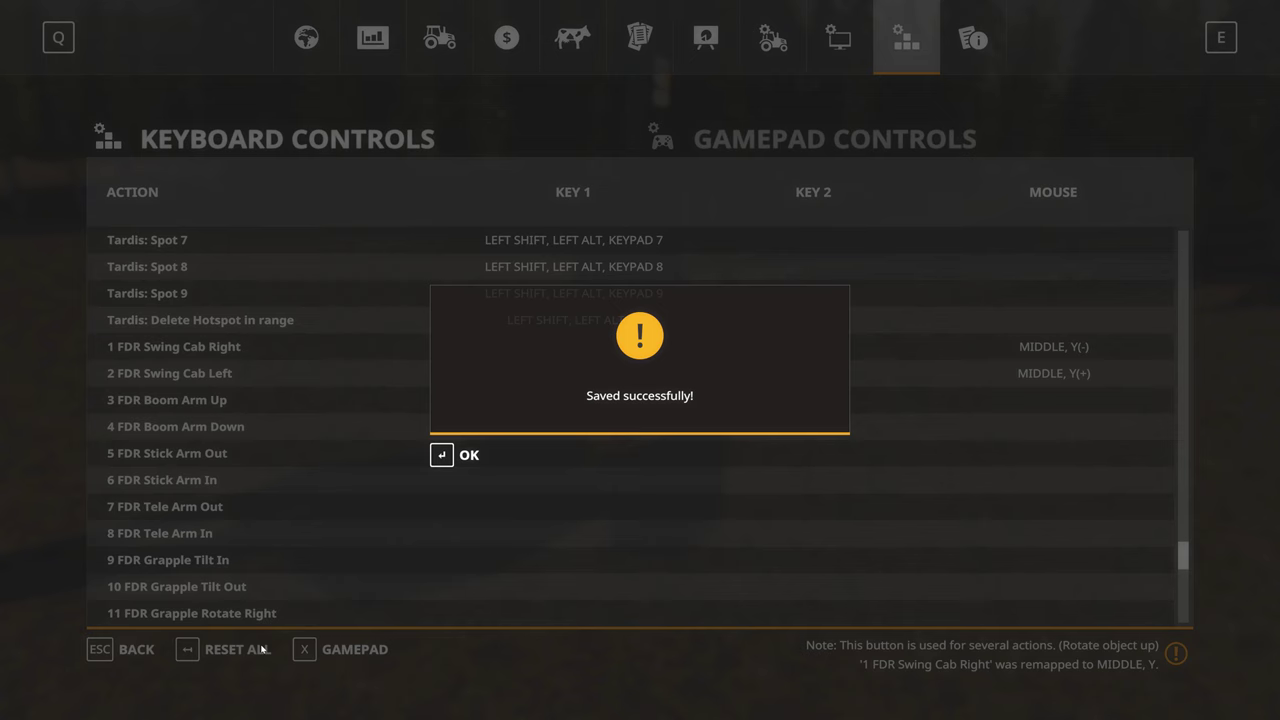
{"action": "key", "text": "Return"}
{"action": "key", "text": "Escape"}
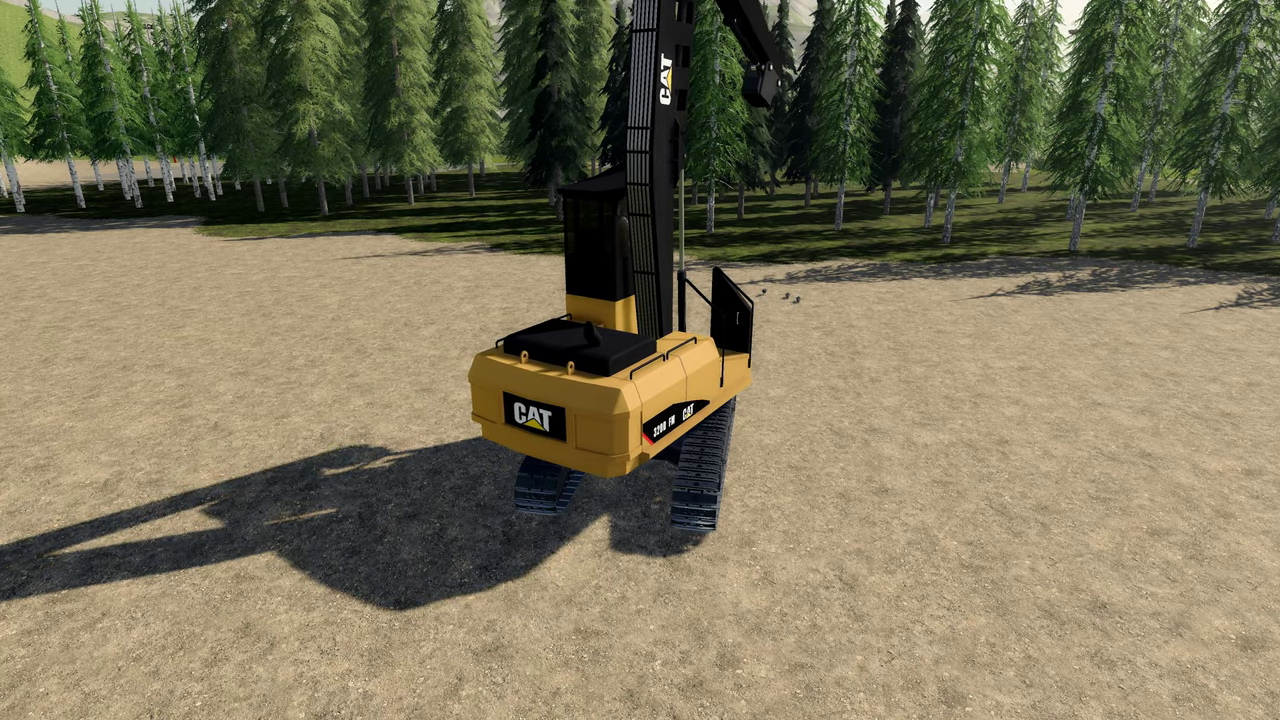
{"action": "key", "text": "a"}
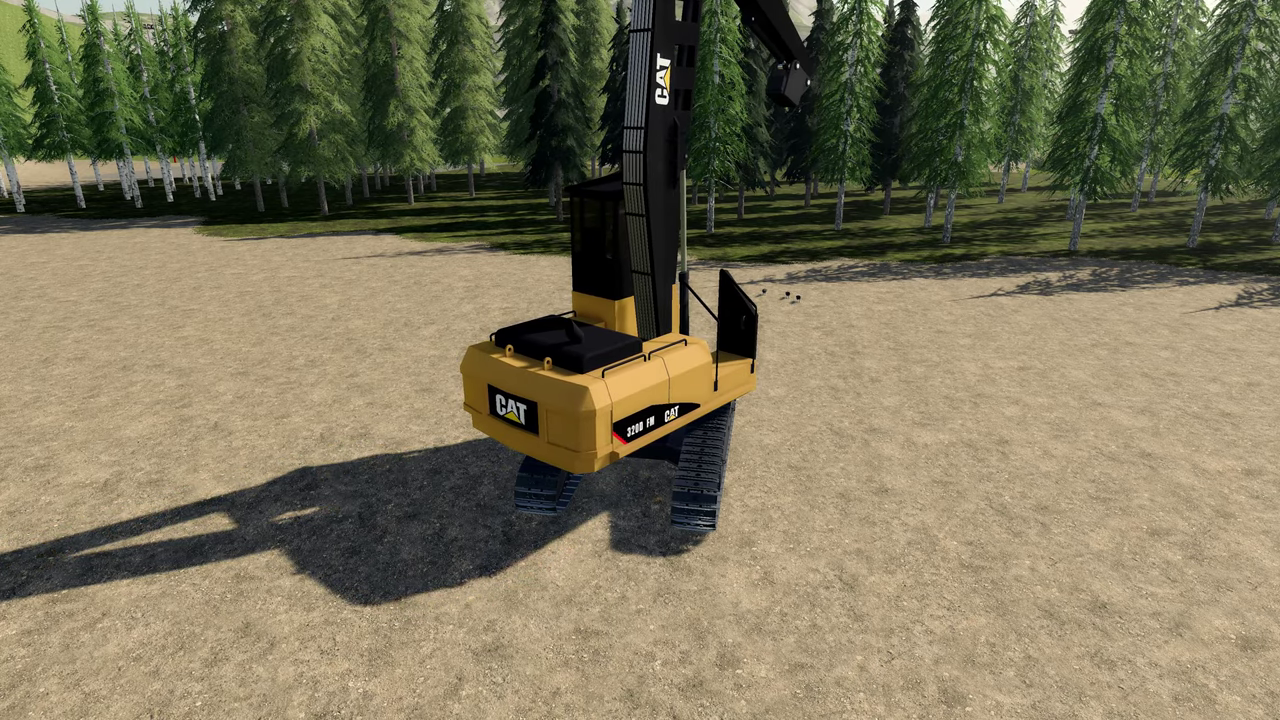
Reopen the keyboard controls and remove the mouse bindings from FDR Swing Cab Right and FDR Swing Cab Left.
{"action": "key", "text": "Escape"}
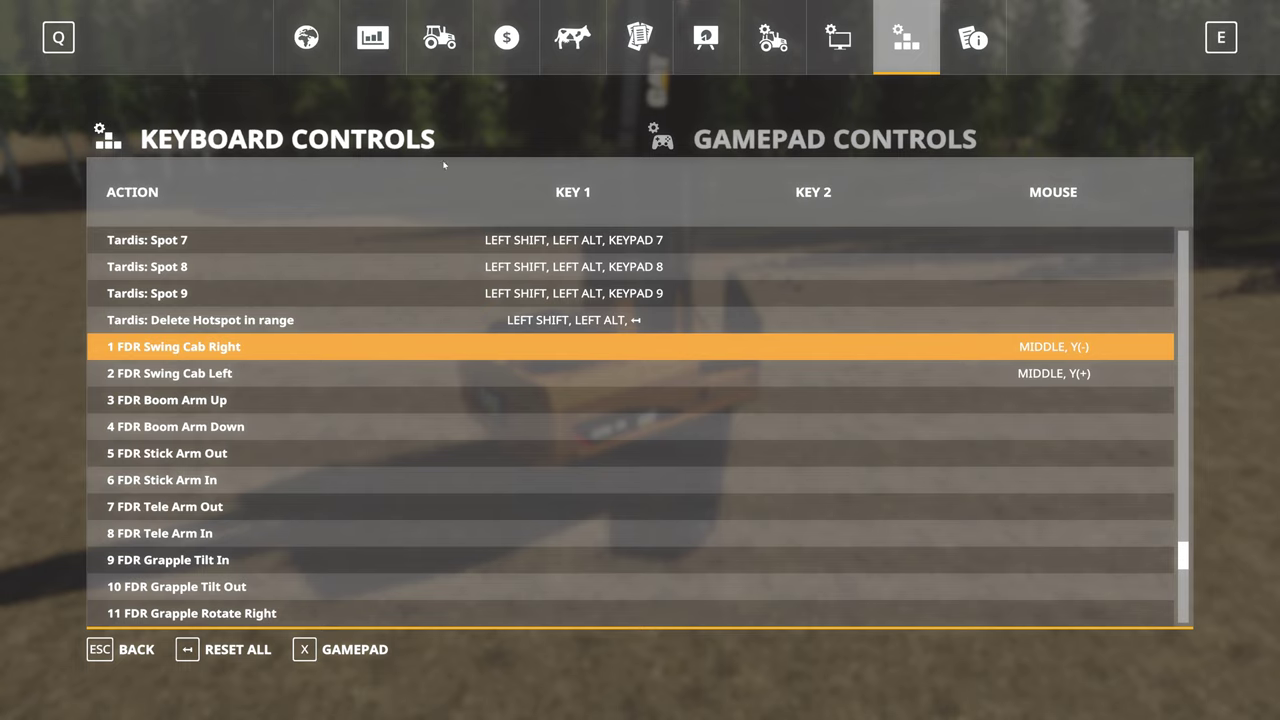
{"action": "scroll", "coordinate": [190, 344], "scroll_direction": "down", "scroll_amount": 2}
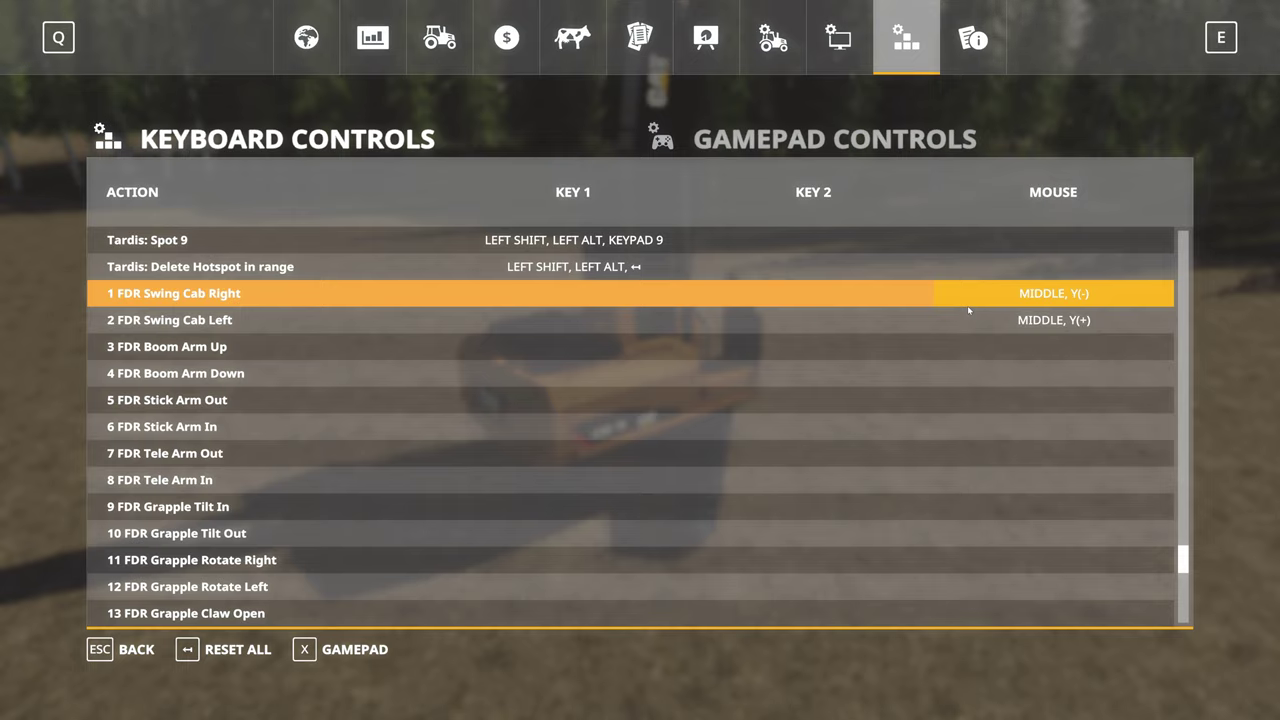
{"action": "left_click", "coordinate": [967, 293]}
{"action": "key", "text": "BackSpace"}
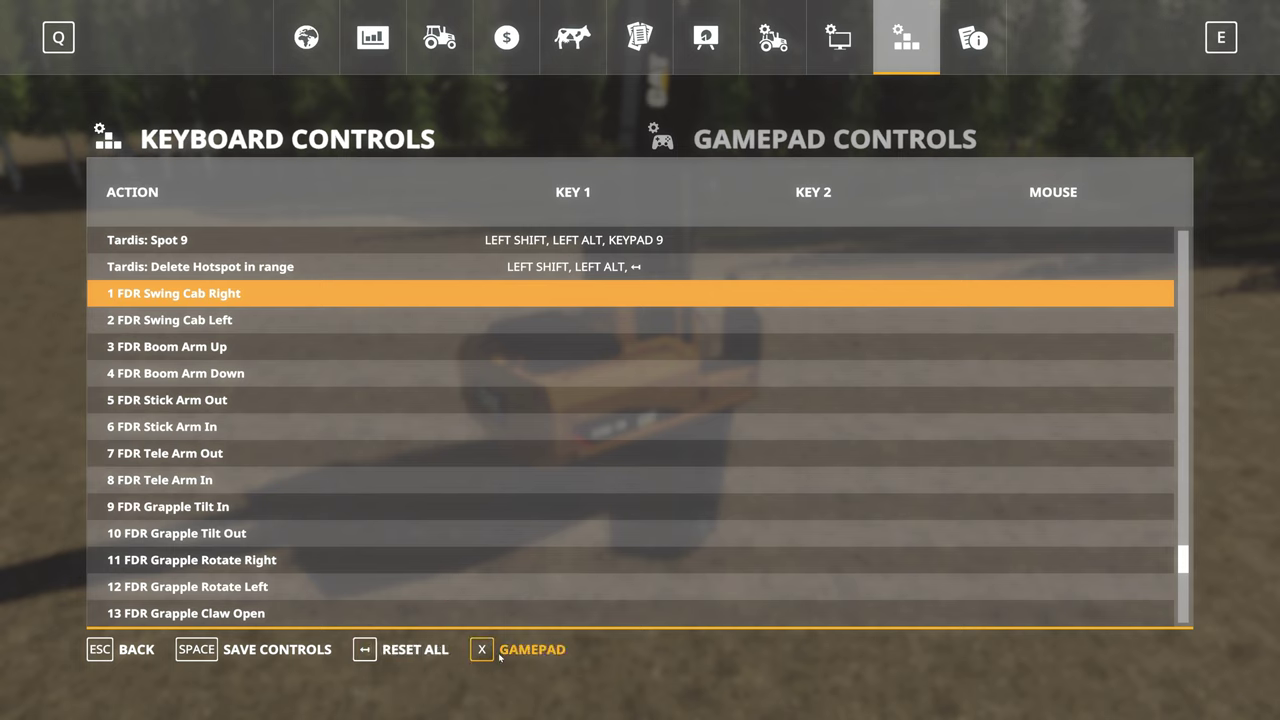
Switch to the gamepad controls and examine how the default actions combine LB and RB with other buttons and stick axes.
{"action": "left_click", "coordinate": [530, 649]}
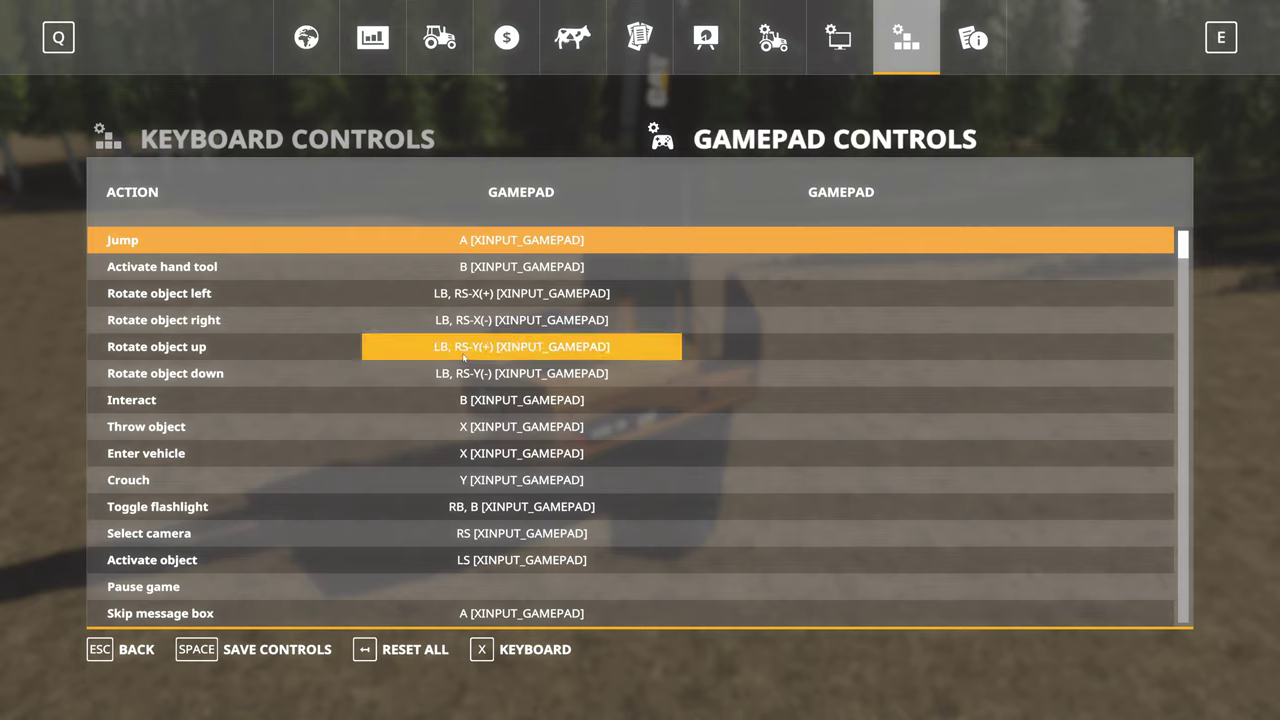
{"action": "scroll", "coordinate": [493, 341], "scroll_direction": "down", "scroll_amount": 6}
{"action": "scroll", "coordinate": [495, 470], "scroll_direction": "down", "scroll_amount": 11}
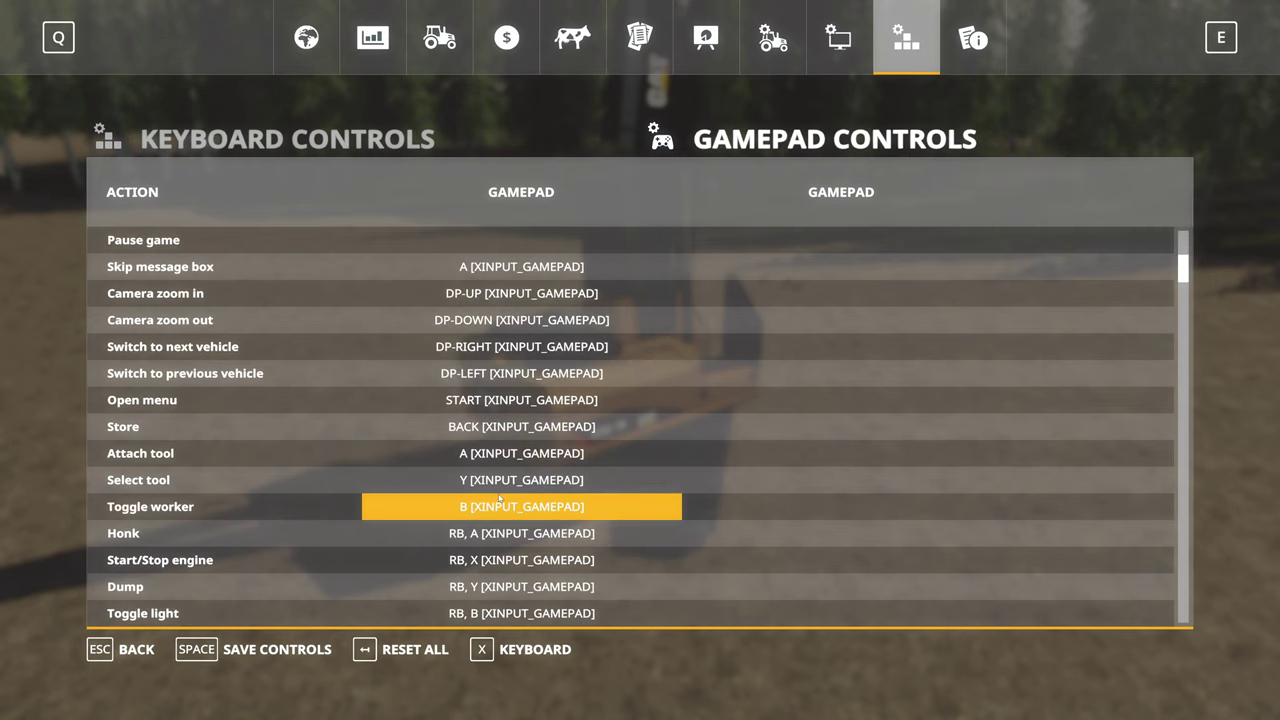
{"action": "scroll", "coordinate": [499, 499], "scroll_direction": "up", "scroll_amount": 5}
{"action": "scroll", "coordinate": [499, 499], "scroll_direction": "up", "scroll_amount": 13}
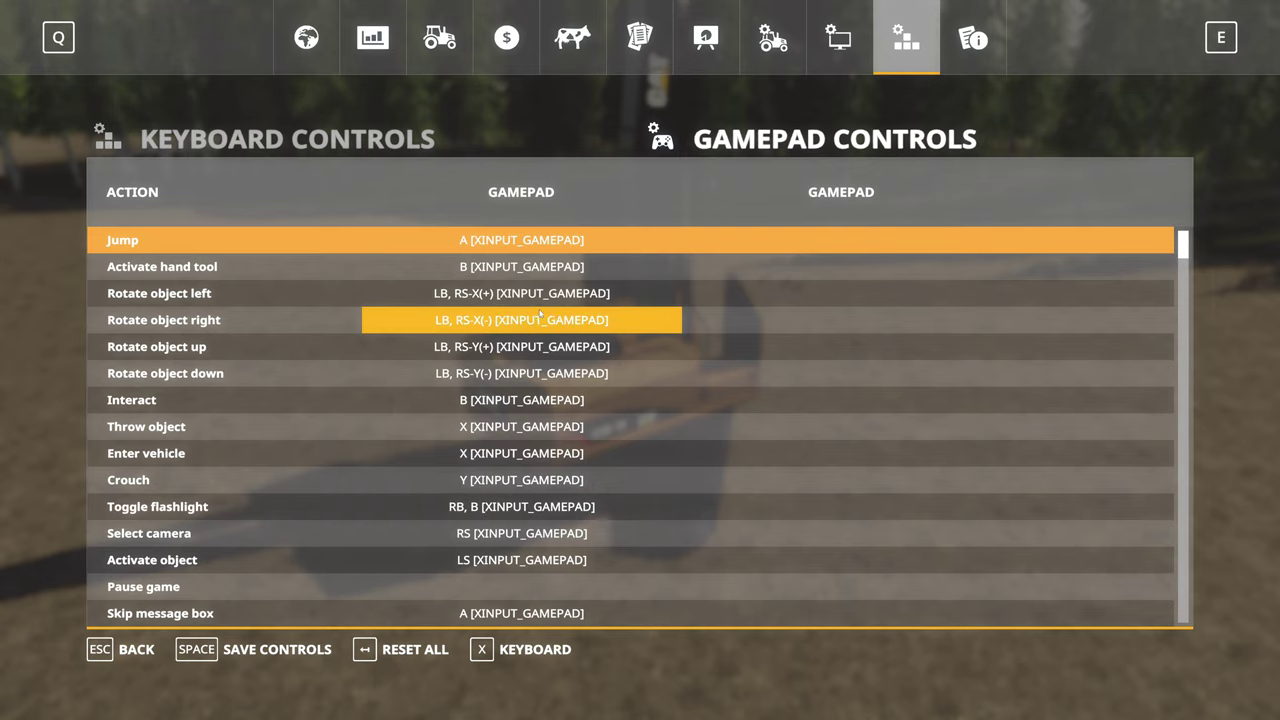
{"action": "scroll", "coordinate": [560, 325], "scroll_direction": "down", "scroll_amount": 6}
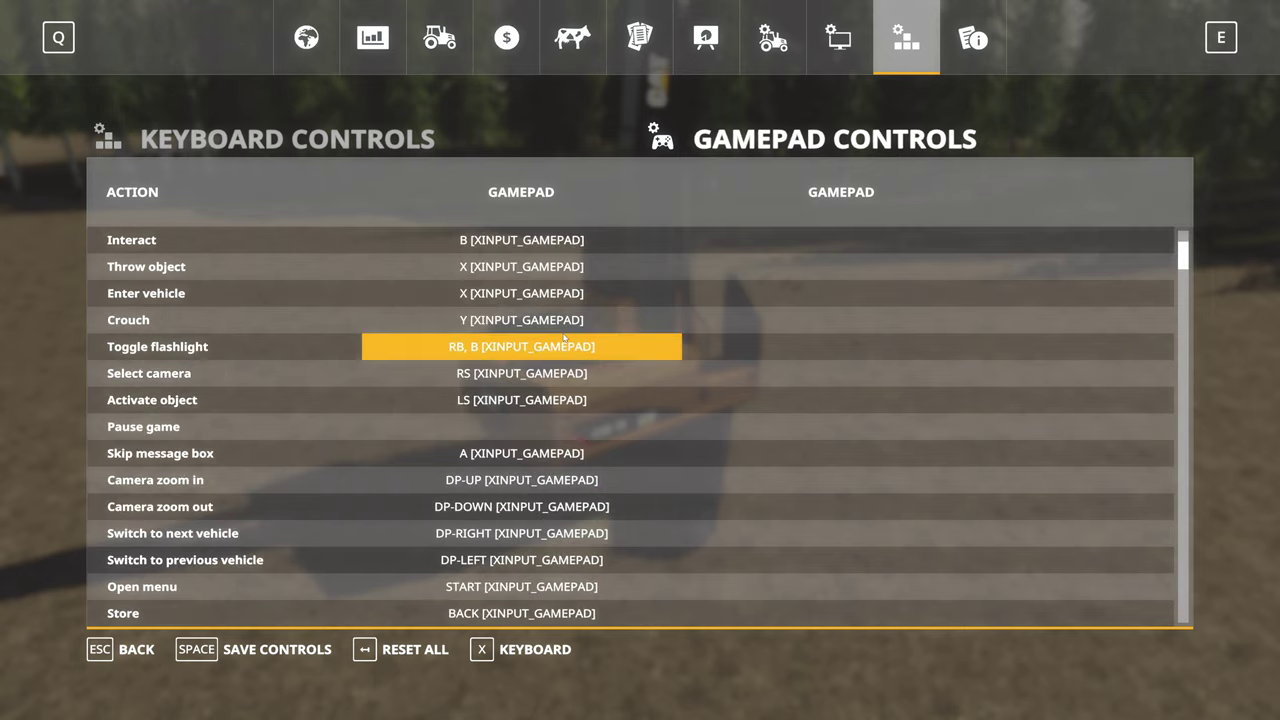
{"action": "scroll", "coordinate": [563, 340], "scroll_direction": "up", "scroll_amount": 6}
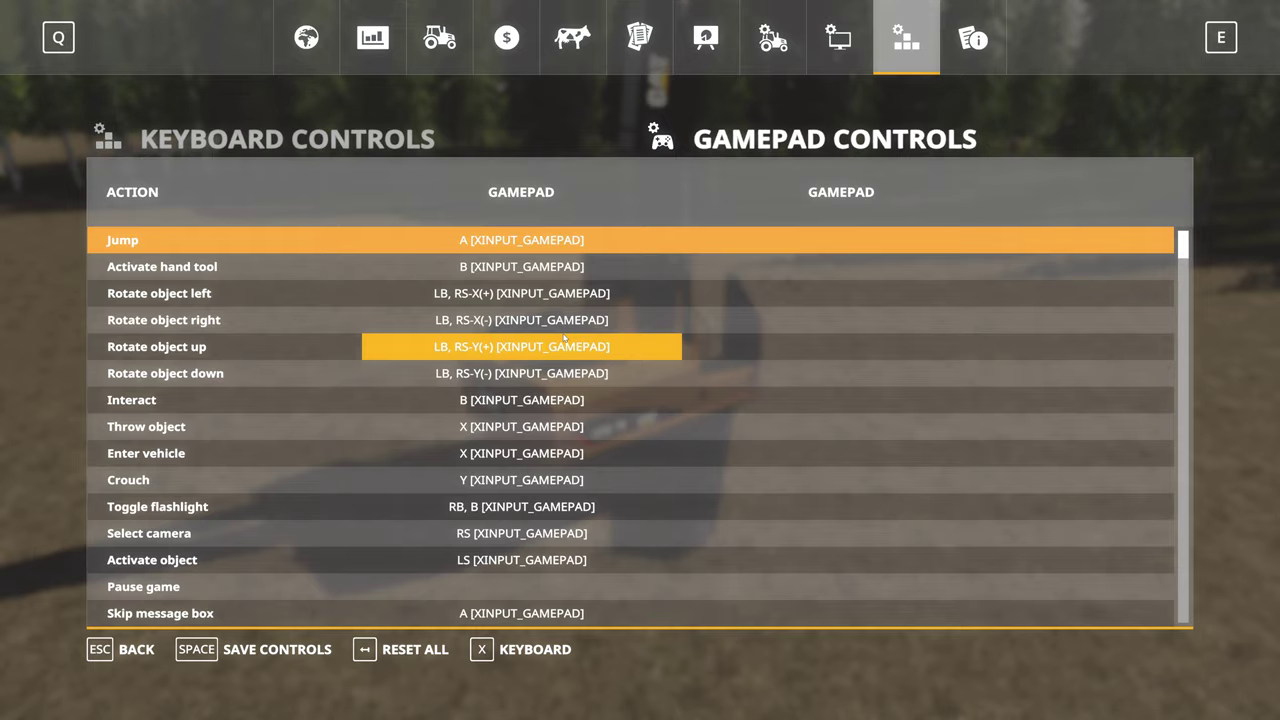
Map FDR Swing Cab Right to gamepad LT(+), LS-X(+) and FDR Swing Cab Left to LT(+), LS-X(-), save, and test the swing in the game.
{"action": "scroll", "coordinate": [565, 340], "scroll_direction": "down", "scroll_amount": 20}
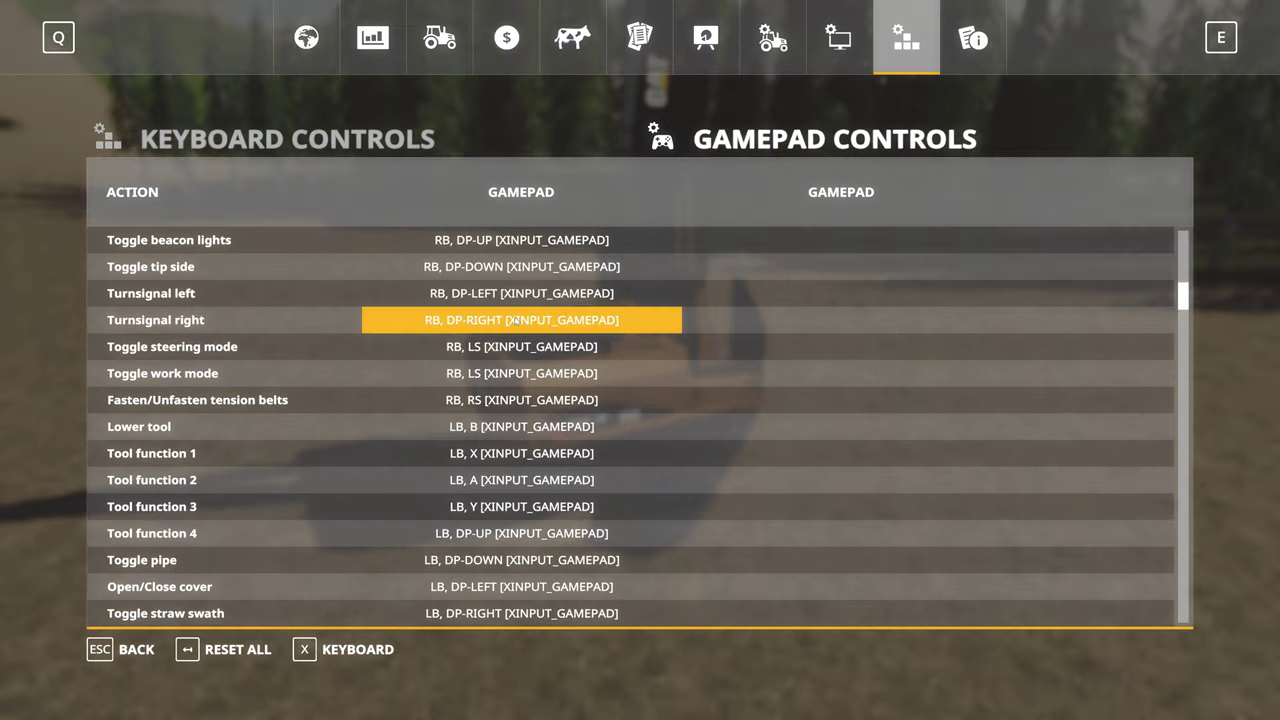
{"action": "scroll", "coordinate": [515, 320], "scroll_direction": "down", "scroll_amount": 9}
{"action": "scroll", "coordinate": [400, 340], "scroll_direction": "up", "scroll_amount": 3}
{"action": "scroll", "coordinate": [291, 357], "scroll_direction": "down", "scroll_amount": 1}
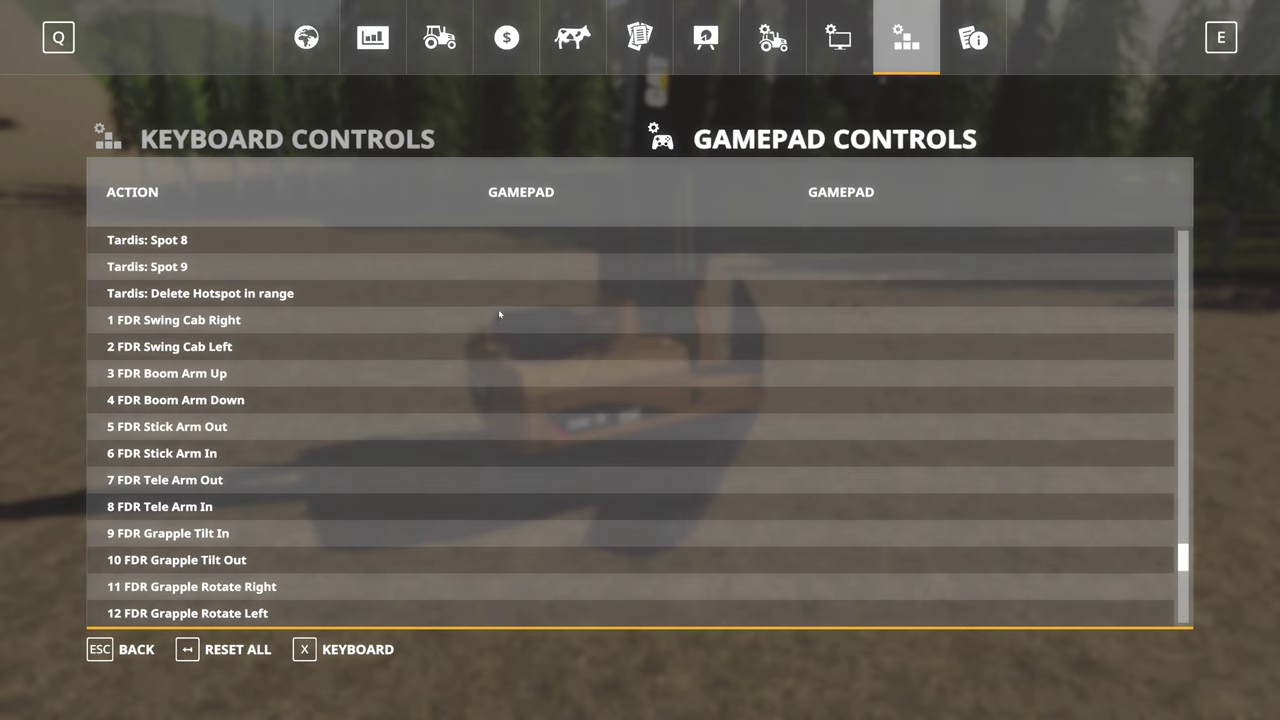
{"action": "left_click", "coordinate": [520, 321]}
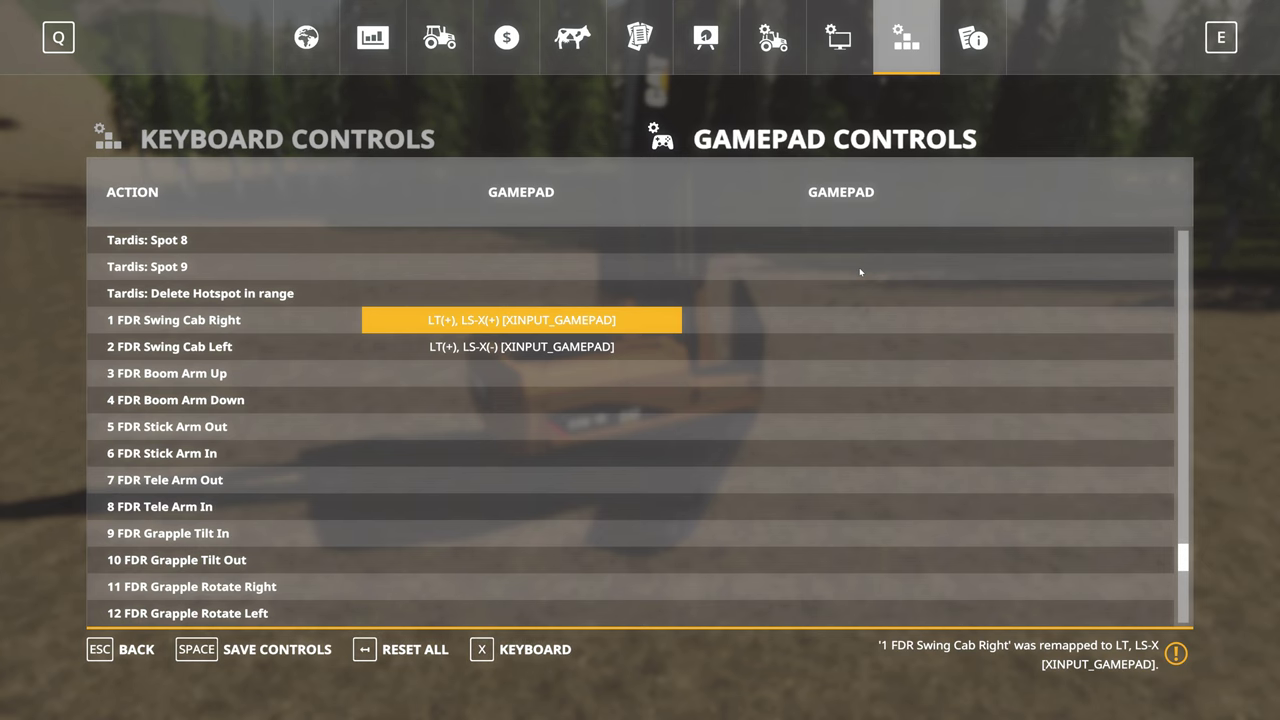
{"action": "left_click", "coordinate": [250, 655]}
{"action": "left_click", "coordinate": [455, 455]}
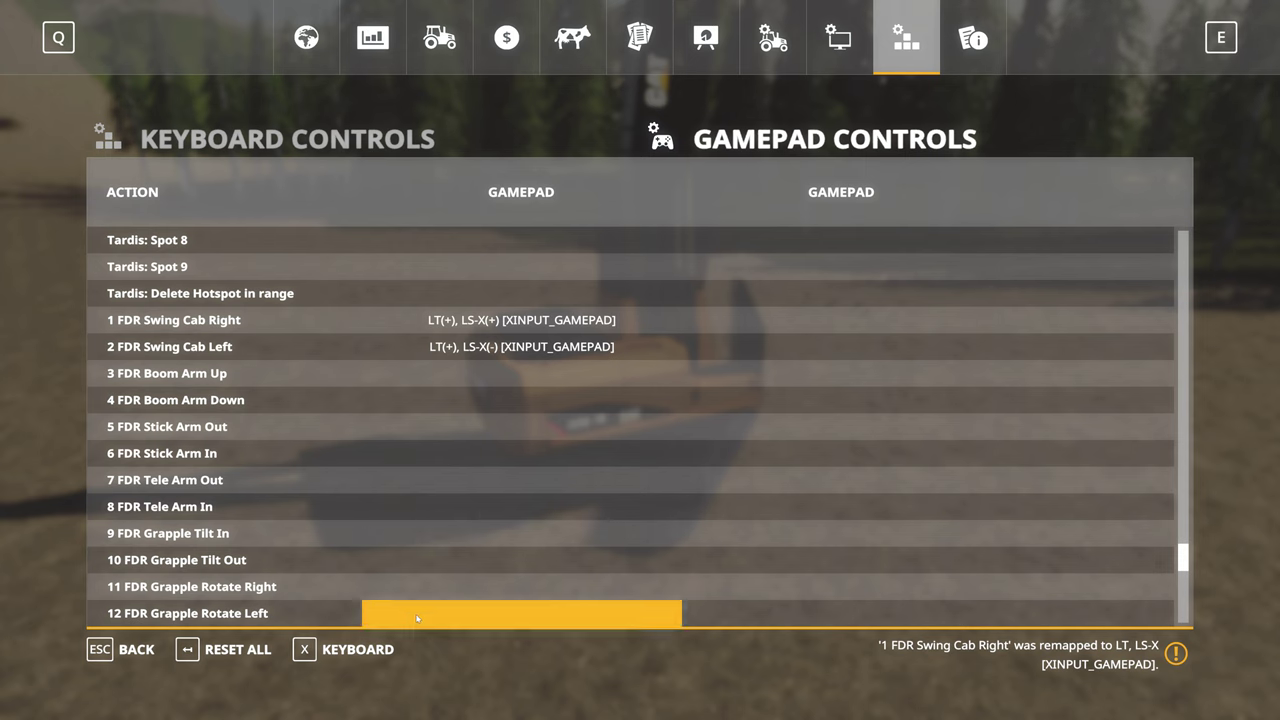
{"action": "key", "text": "Escape"}
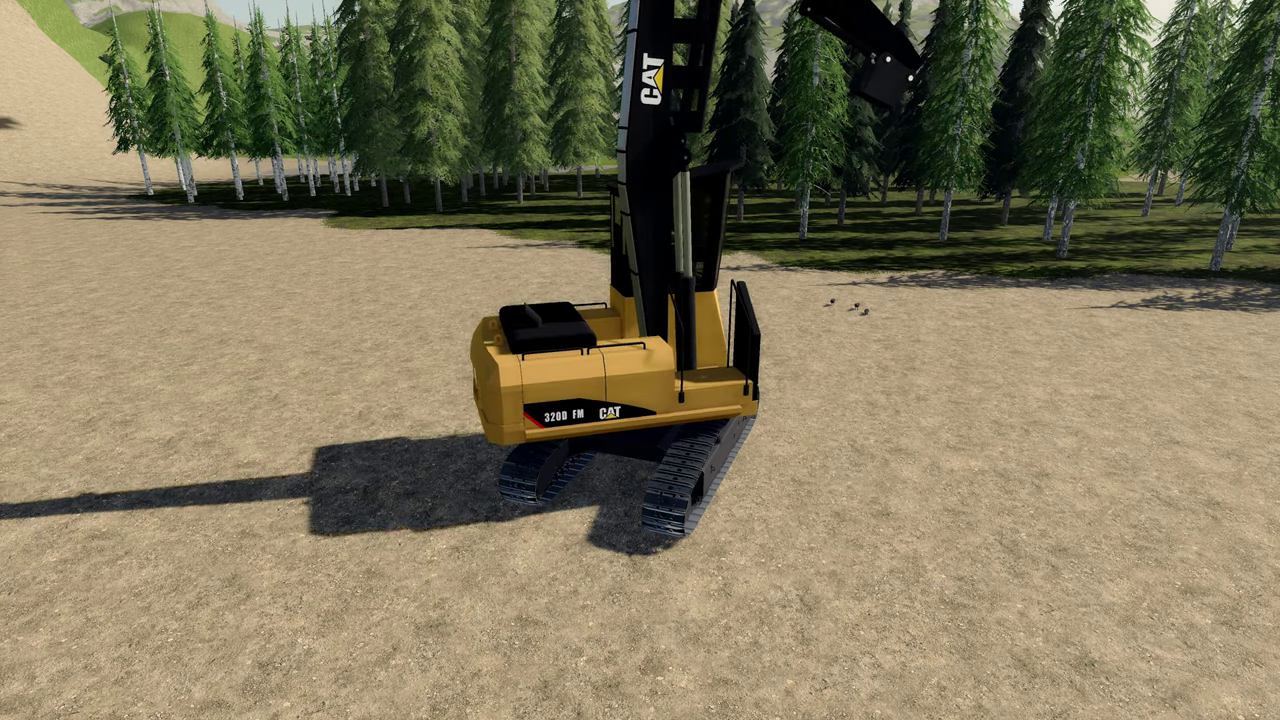
{"action": "key", "text": "a"}
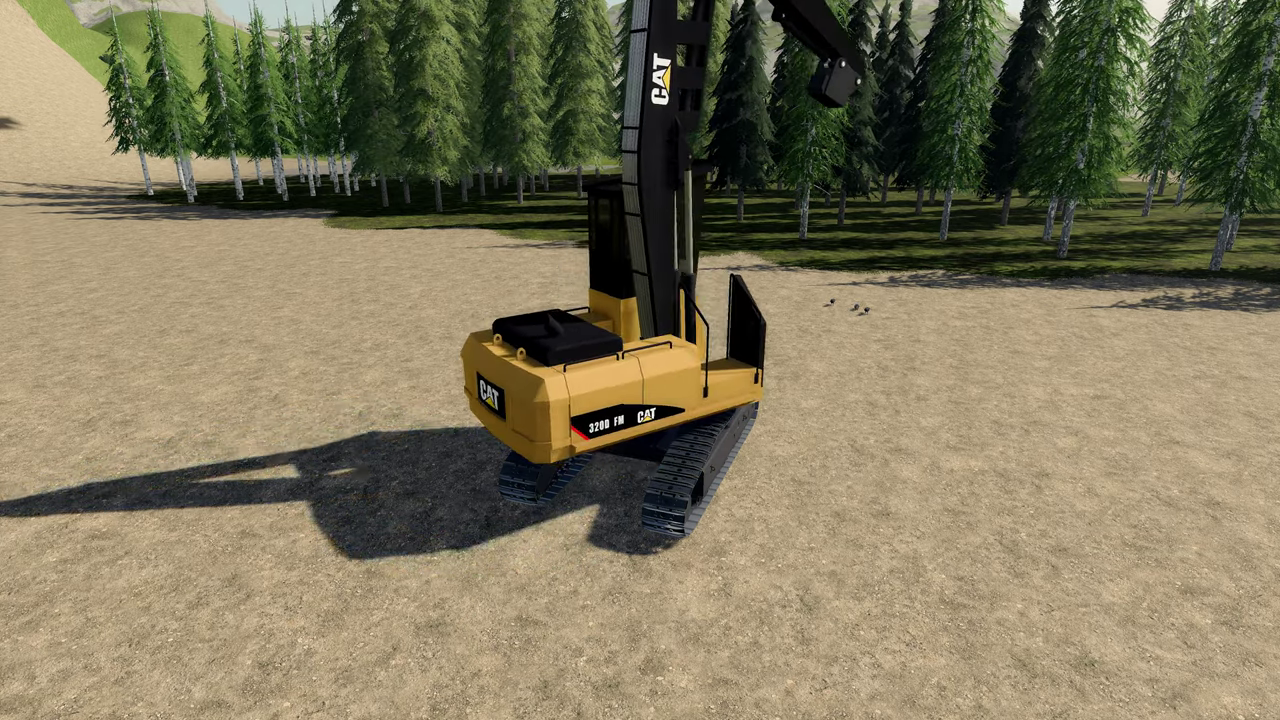
Clear the gamepad bindings from FDR Swing Cab Right and Left, review the other FDR actions, and return to the keyboard controls.
{"action": "key", "text": "Escape"}
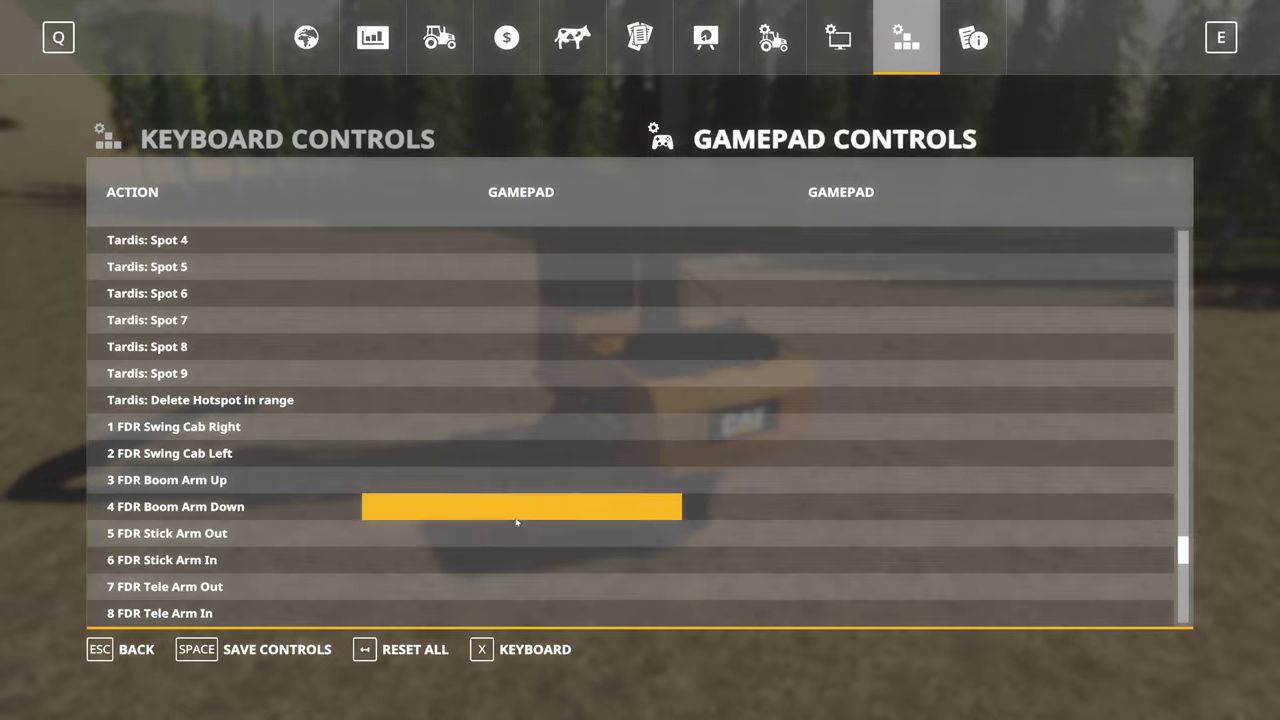
{"action": "scroll", "coordinate": [360, 443], "scroll_direction": "down", "scroll_amount": 3}
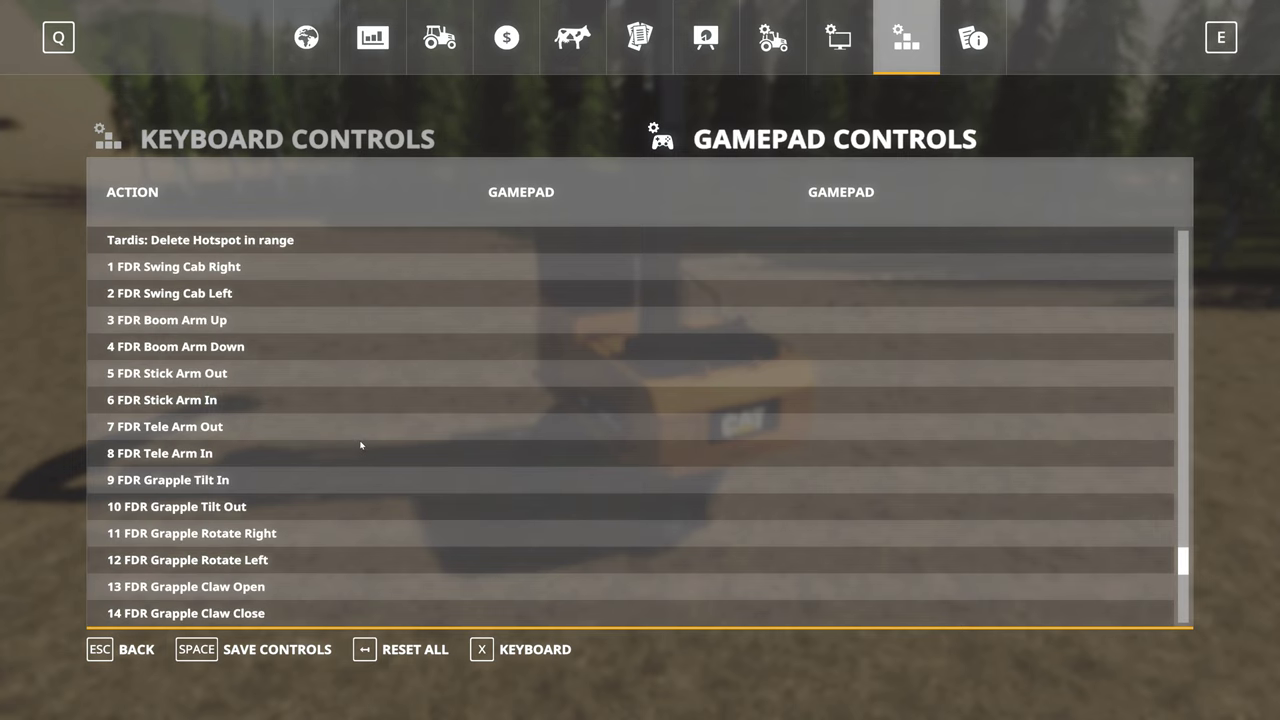
{"action": "scroll", "coordinate": [361, 445], "scroll_direction": "down", "scroll_amount": 2}
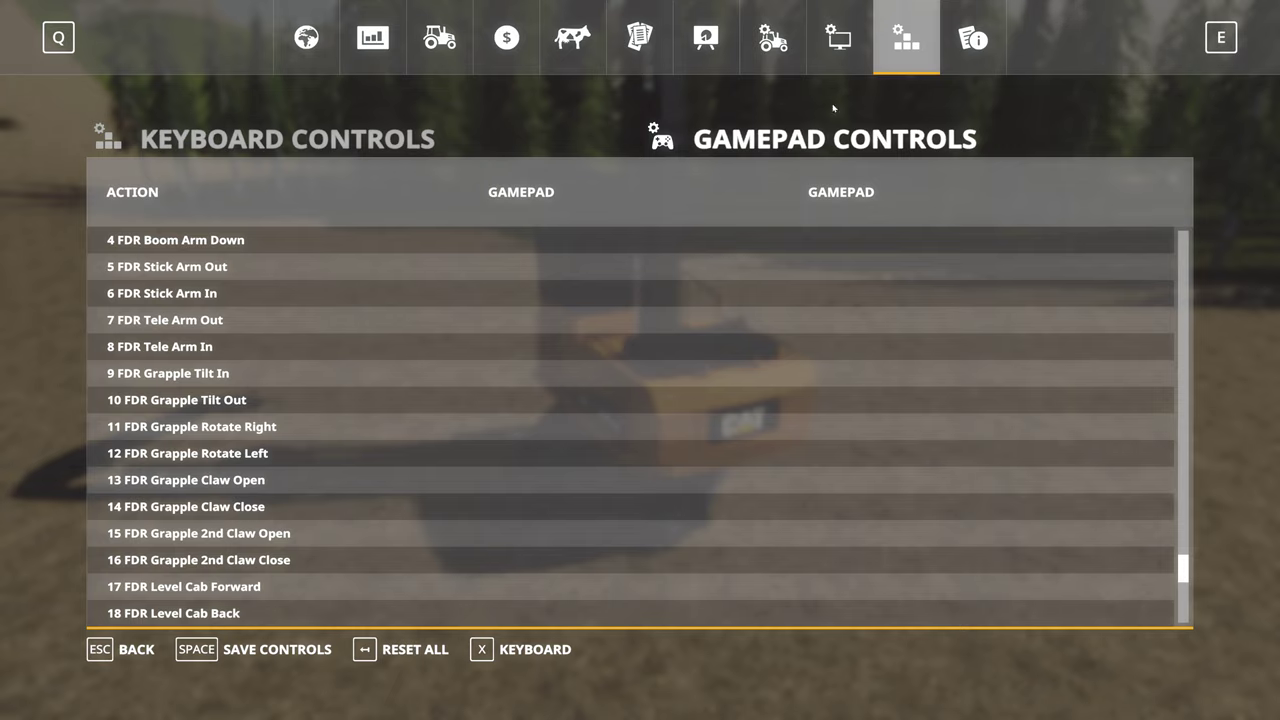
{"action": "left_click", "coordinate": [549, 643]}
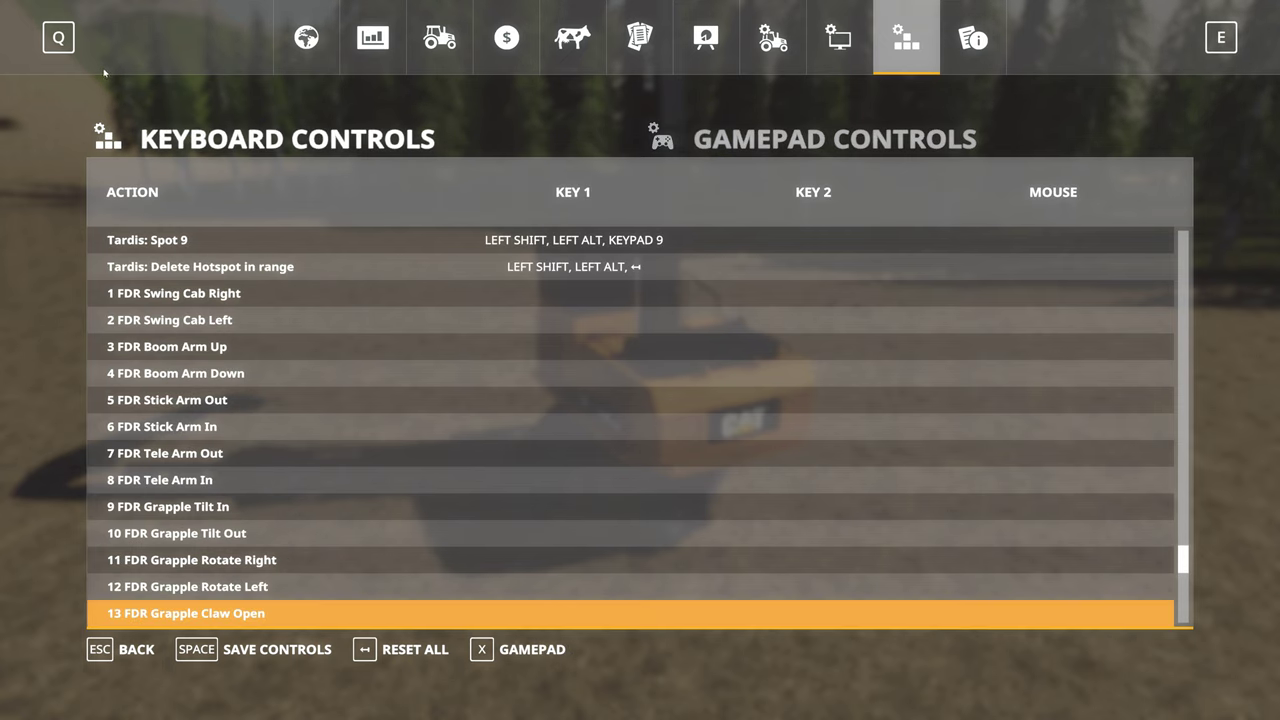